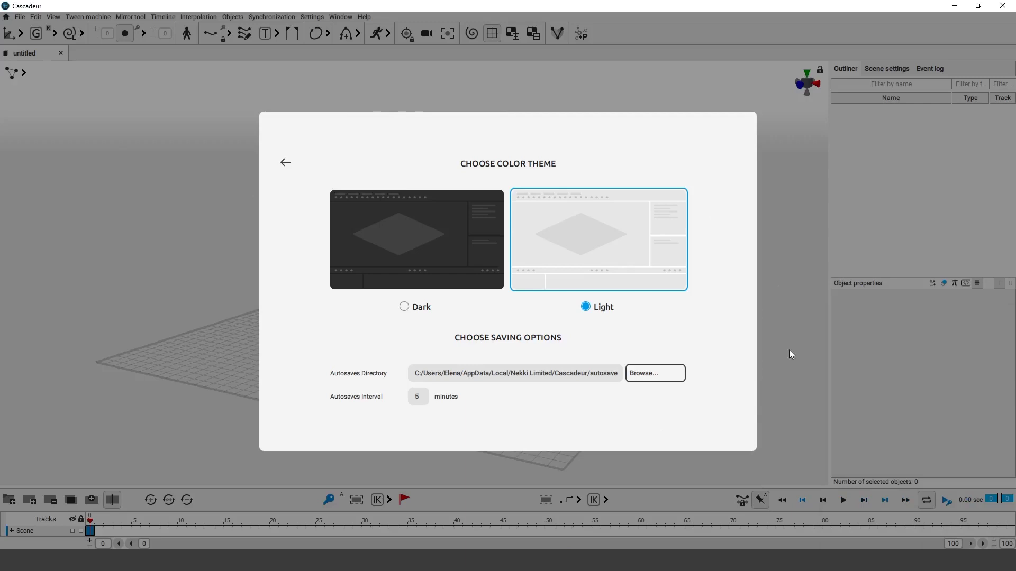
Switch Cascadeur's color theme from Light to Dark in the setup page.
click(404, 307)
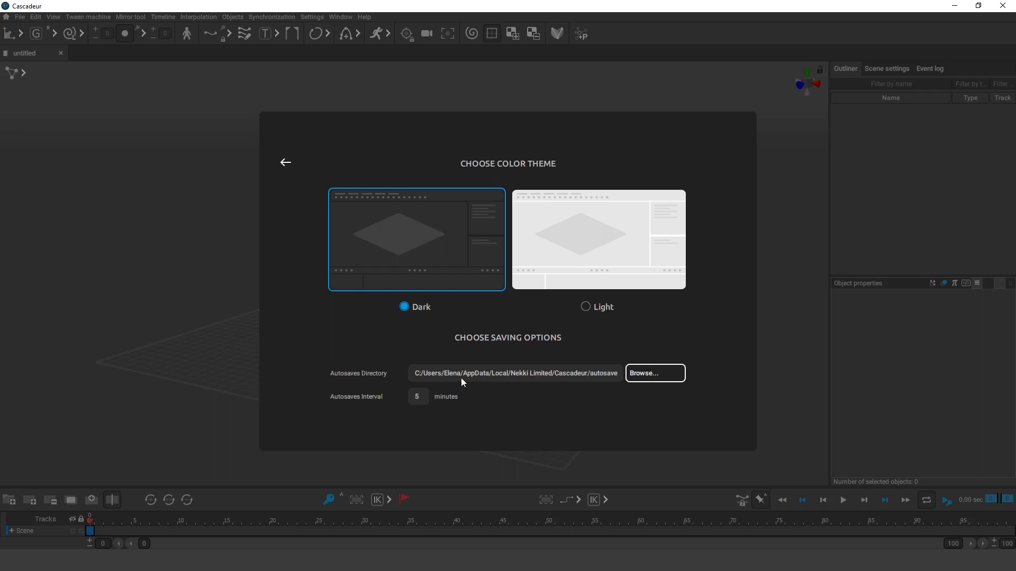
Return to the welcome screen, browse the Samples grid and load the Cube sample.
click(288, 164)
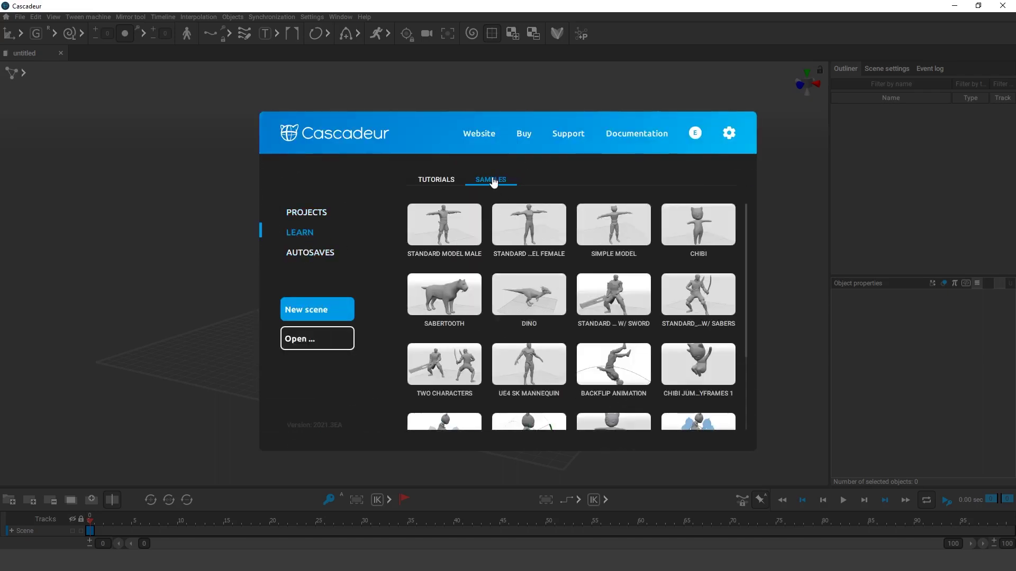
scroll(525, 261, down, 3)
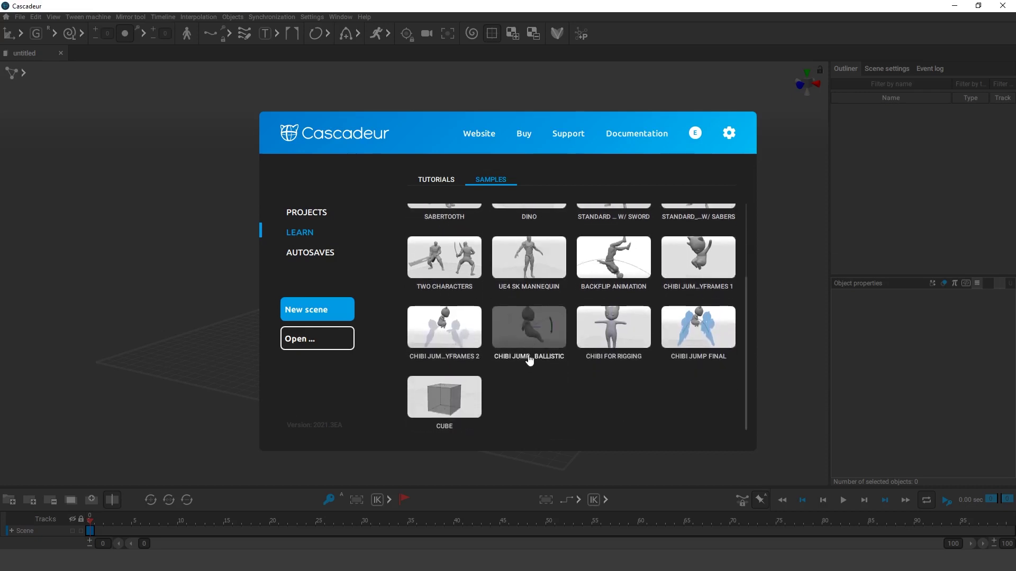
scroll(527, 363, up, 3)
scroll(526, 369, down, 3)
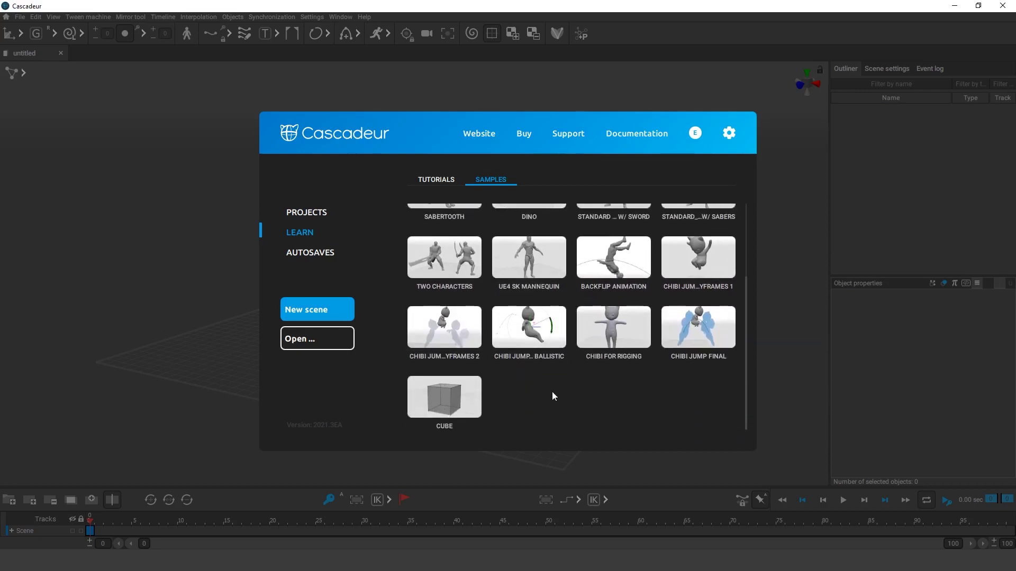
click(442, 405)
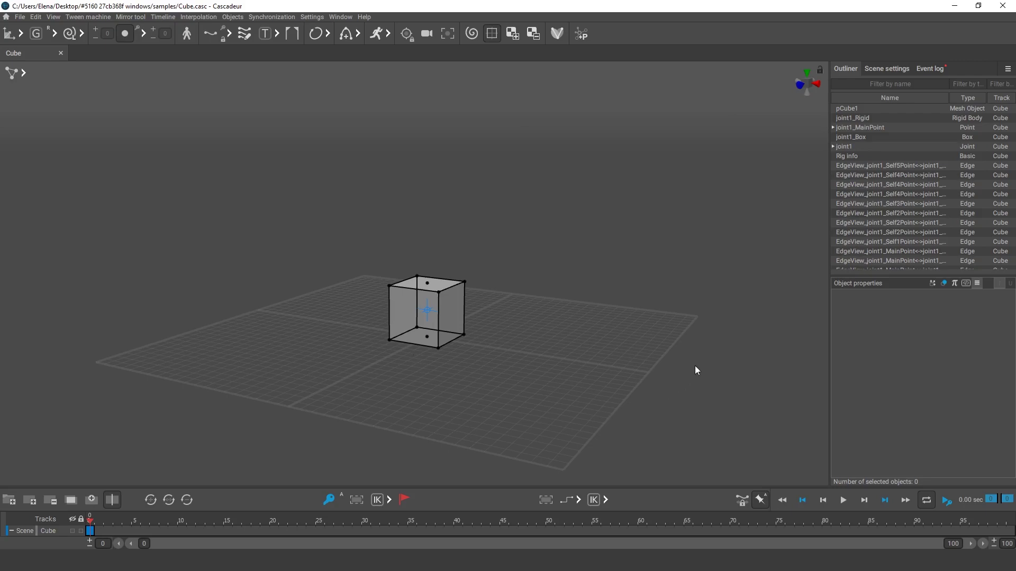
Orbit, pan and zoom the viewport around the cube with Alt-drags and scrolling.
key(alt)
alt+drag(696, 369, 596, 403)
alt+middle_click(517, 410)
mouse_move(517, 411)
alt+middle_down()
mouse_move(779, 383)
mouse_move(729, 322)
mouse_move(491, 434)
mouse_move(255, 357)
mouse_move(368, 334)
mouse_move(672, 419)
mouse_move(739, 353)
mouse_move(525, 418)
alt+middle_up()
alt+drag(525, 418, 512, 417)
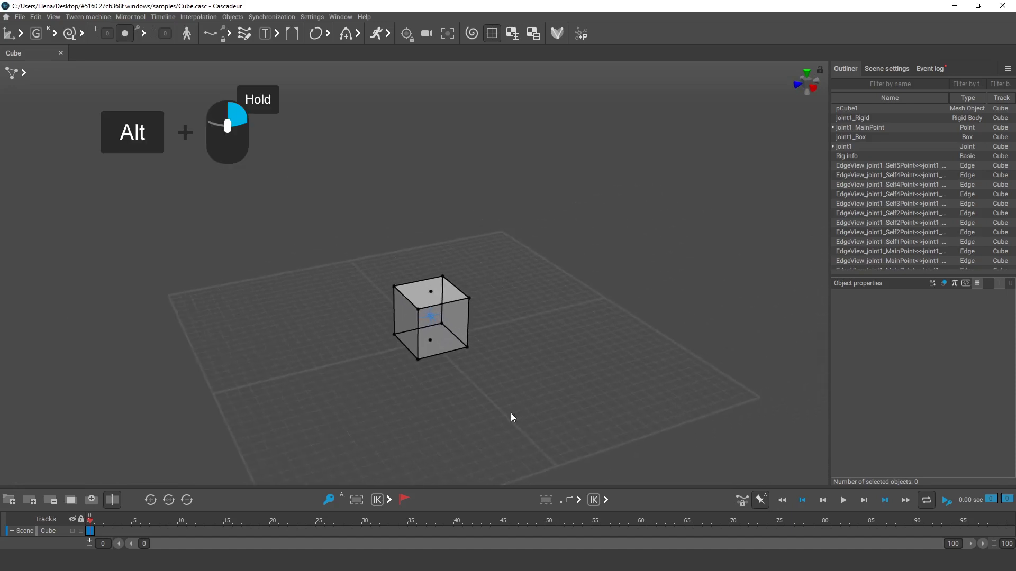
alt+right_drag(512, 417, 318, 410)
alt+scroll(542, 430, up, 3)
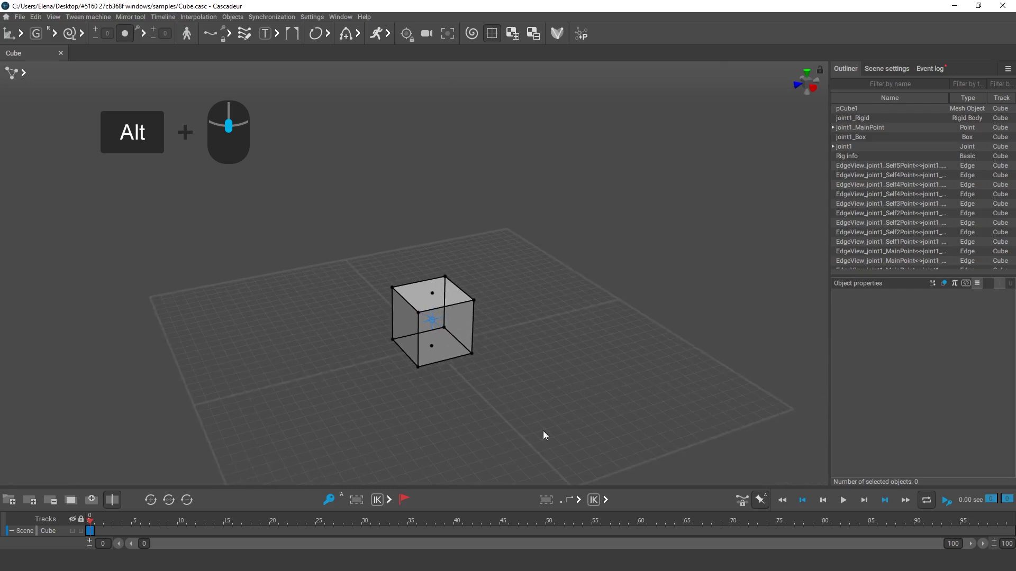
alt+scroll(582, 436, up, 3)
alt+scroll(582, 436, down, 3)
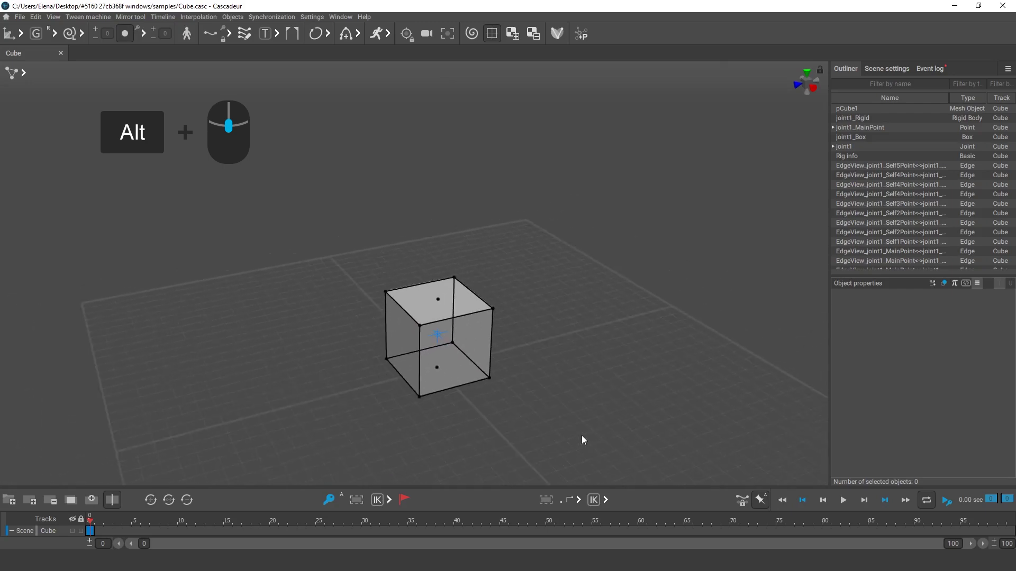
alt+scroll(581, 436, up, 2)
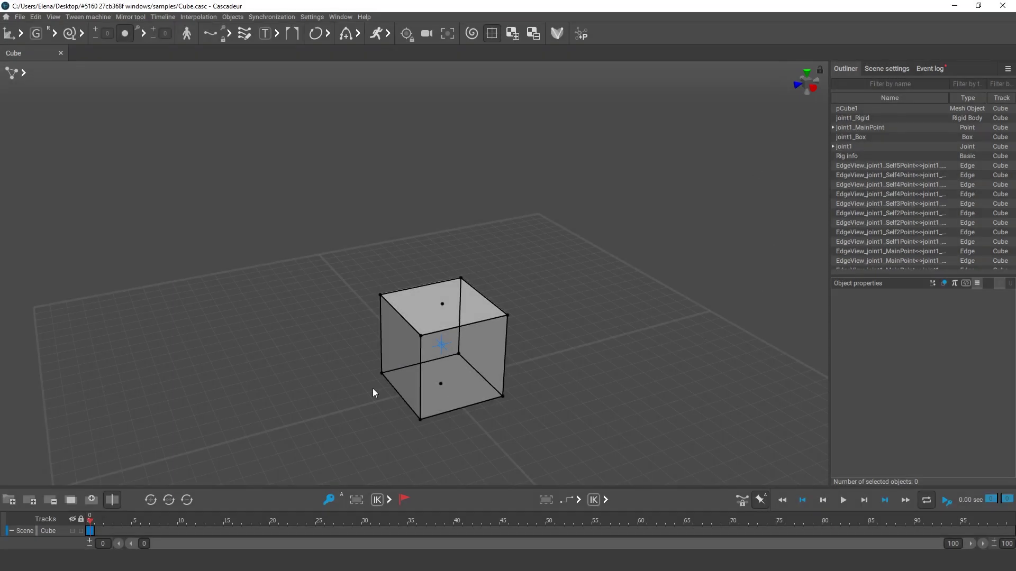
Snap the view to the cube's top, front and side views using the gizmo axes.
right_drag(372, 389, 430, 382)
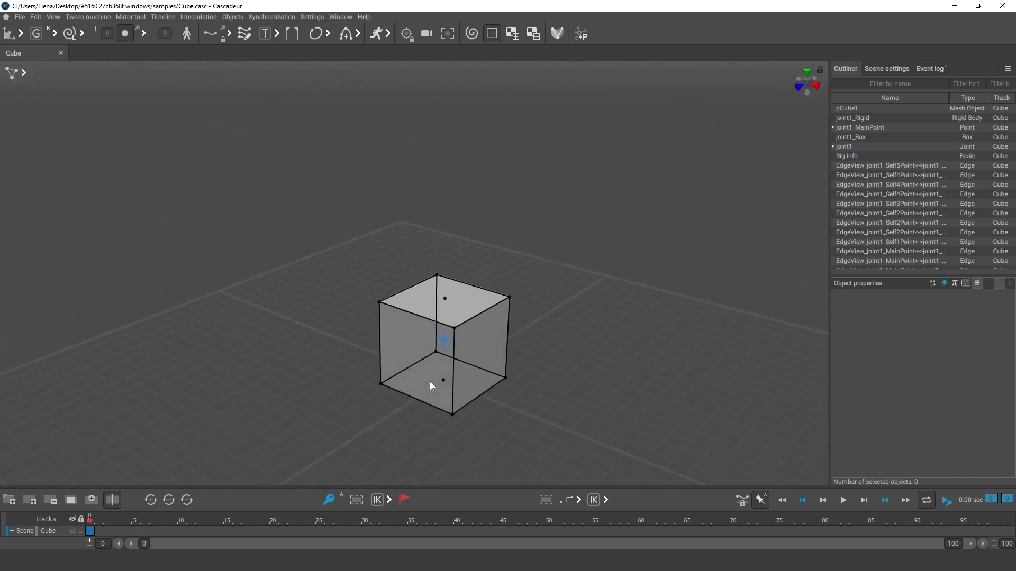
click(807, 75)
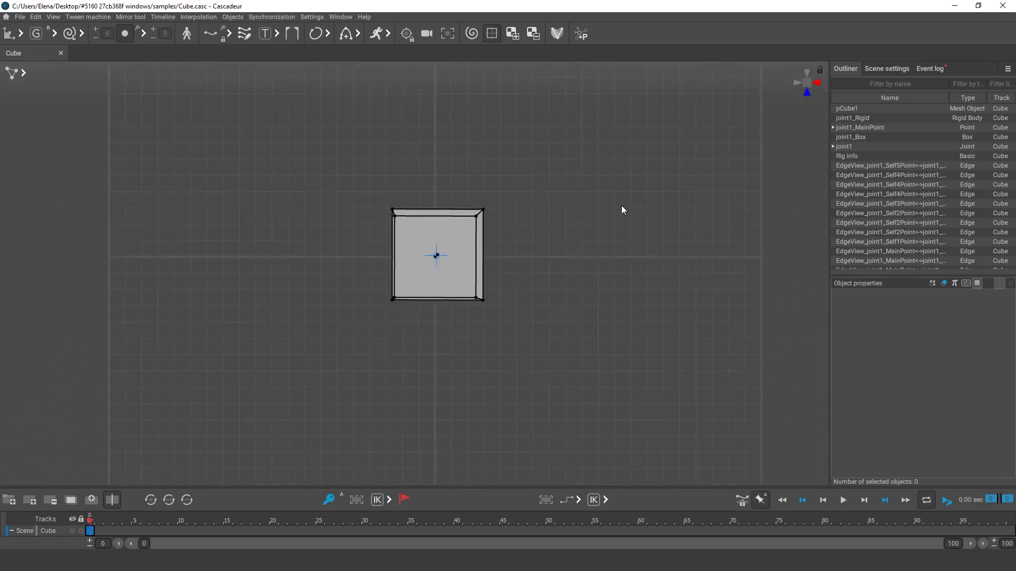
click(807, 95)
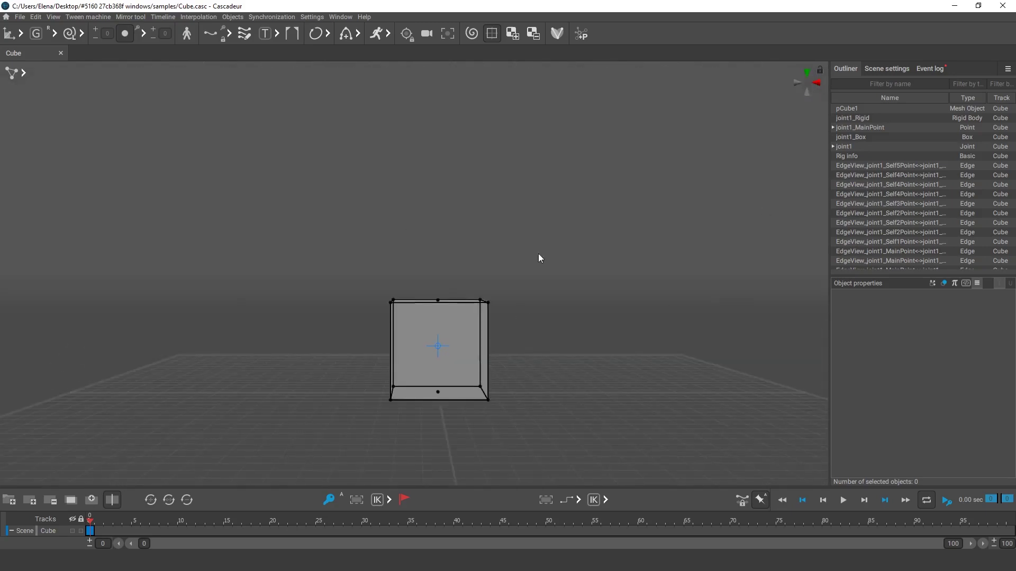
click(817, 83)
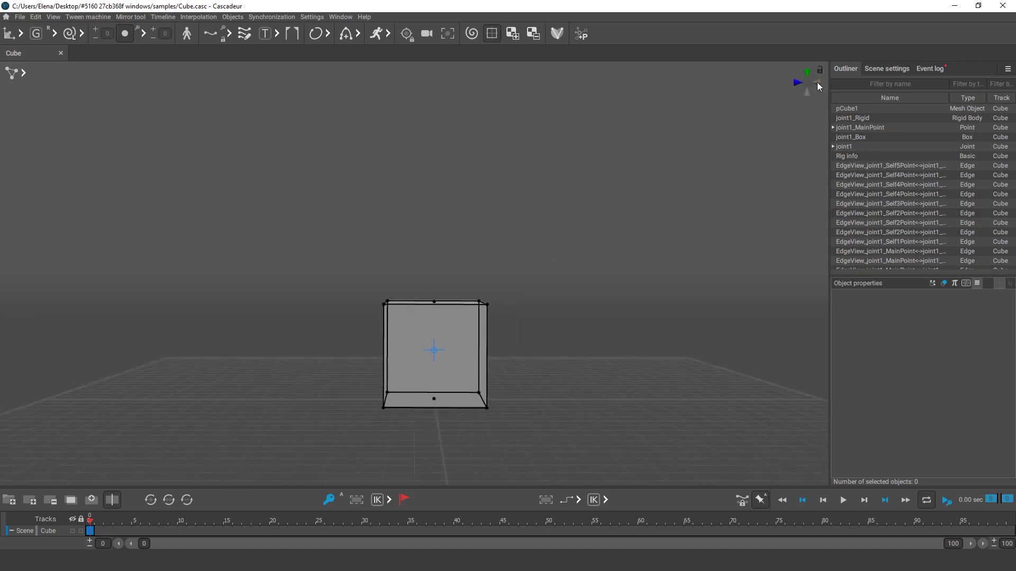
Open the Simple Model sample in a second tab, then bring the Cube tab back and reorder it.
click(6, 17)
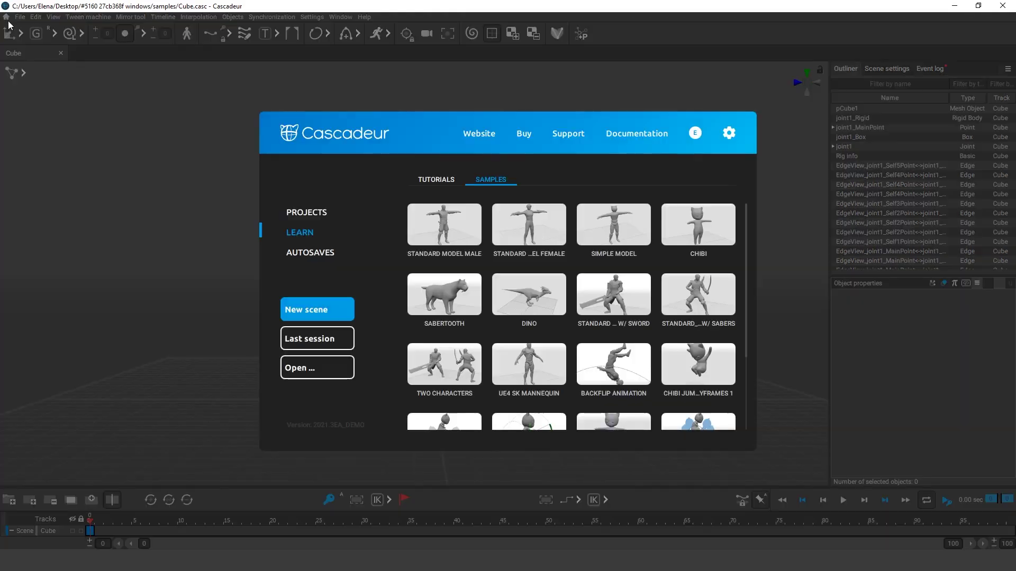
click(619, 226)
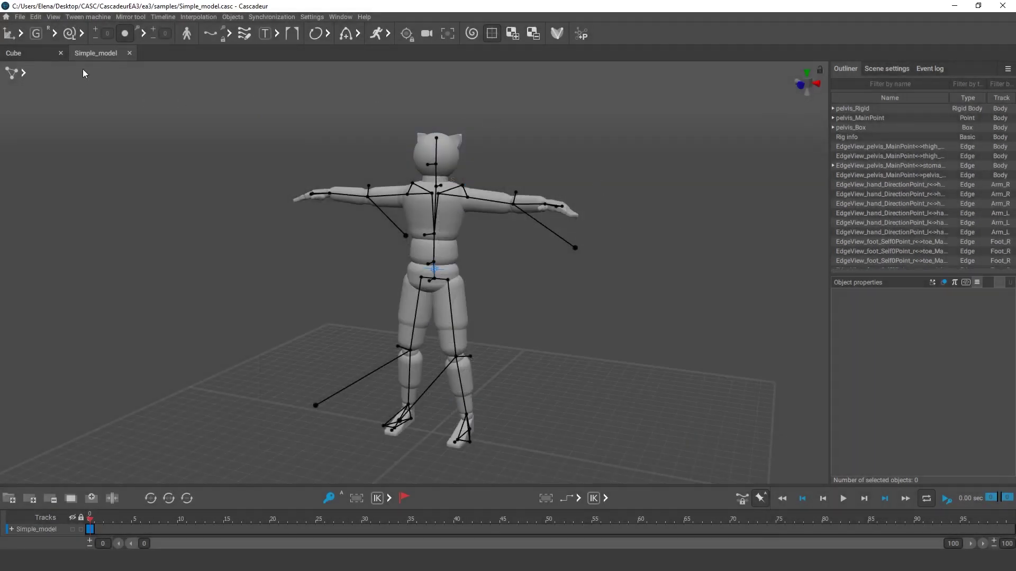
click(35, 57)
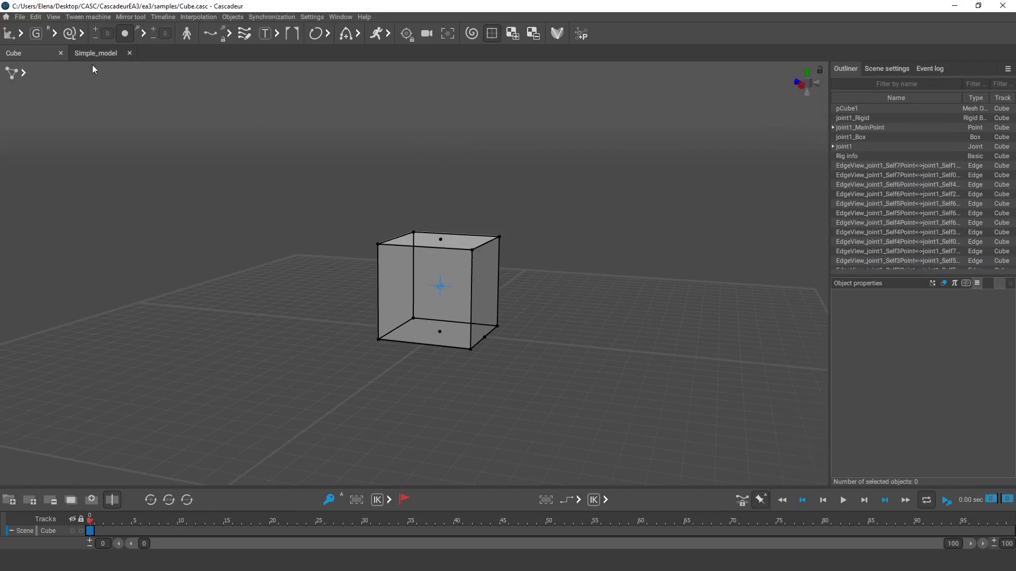
click(99, 52)
click(30, 53)
mouse_move(29, 53)
mouse_down()
mouse_move(128, 59)
mouse_move(21, 65)
mouse_up()
In the Simple_model tab, view the character from top, front and side.
click(104, 58)
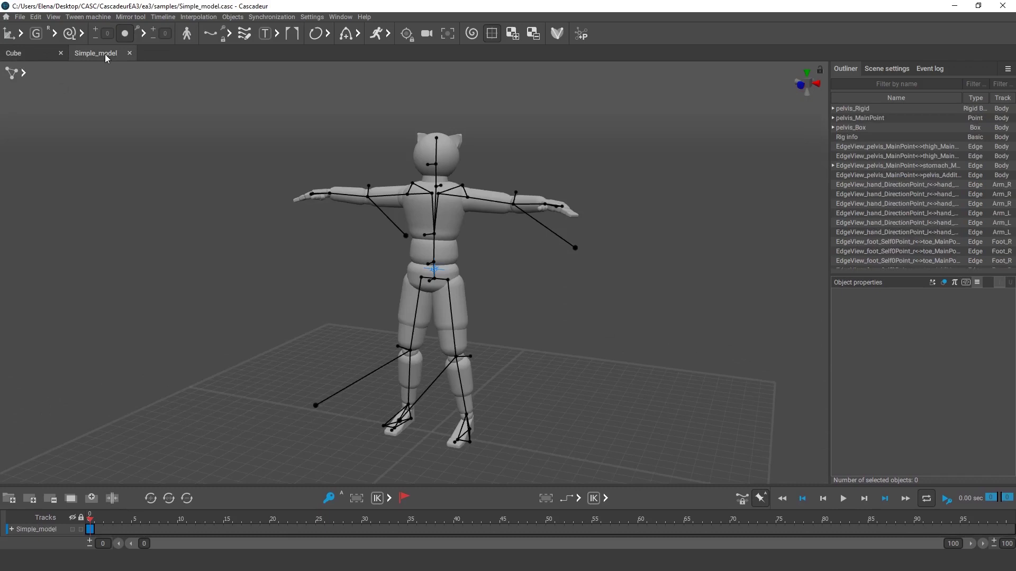
click(808, 75)
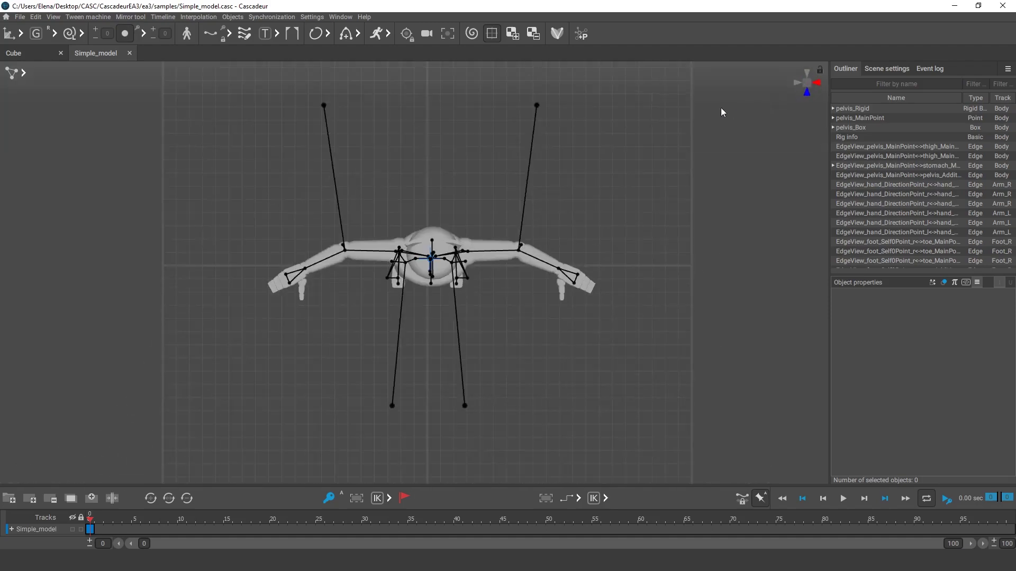
click(806, 94)
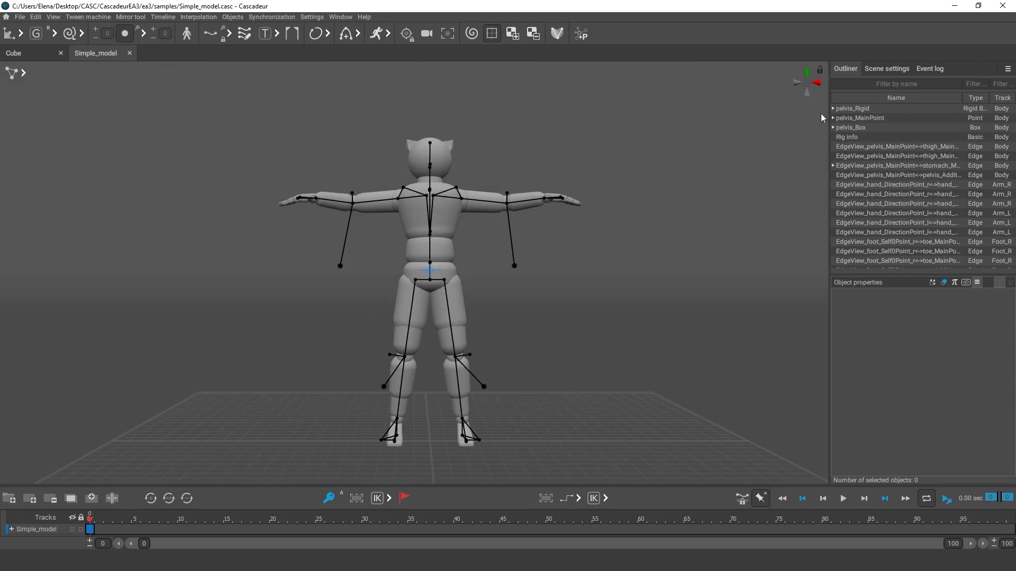
click(817, 83)
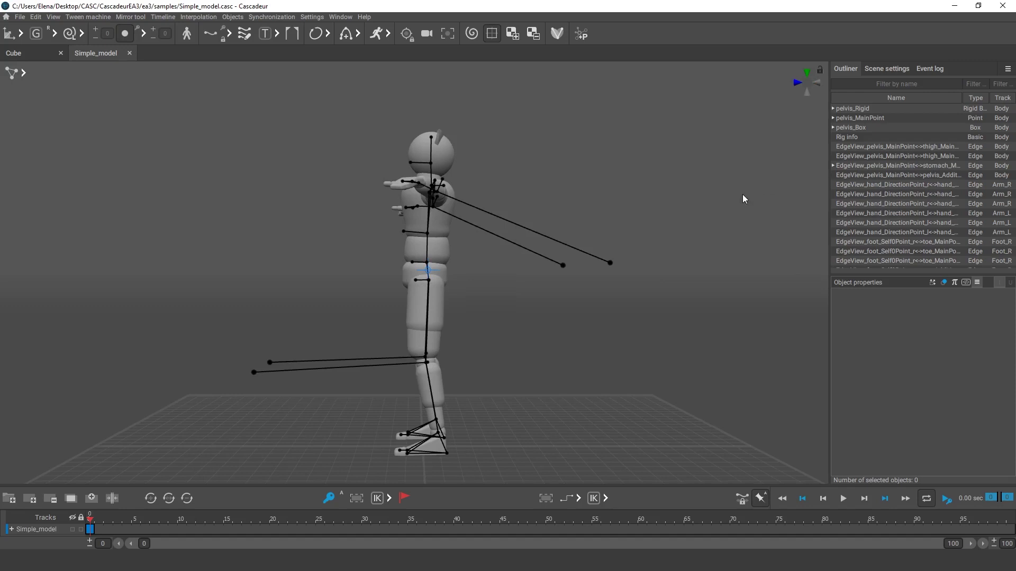
Orbit to front-quarter and side perspective views of the character, then pan up-right.
right_drag(557, 372, 694, 410)
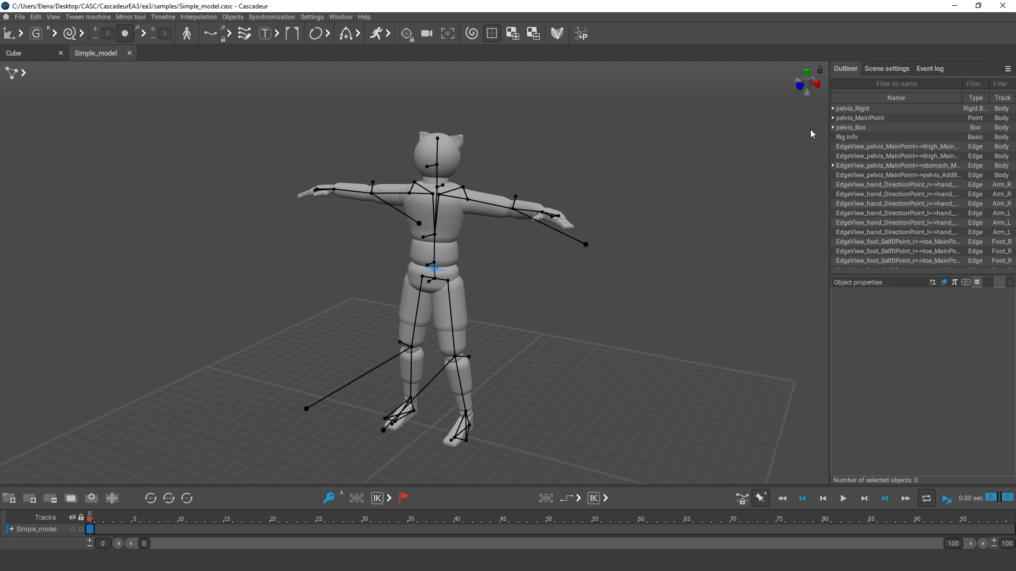
right_drag(529, 296, 167, 393)
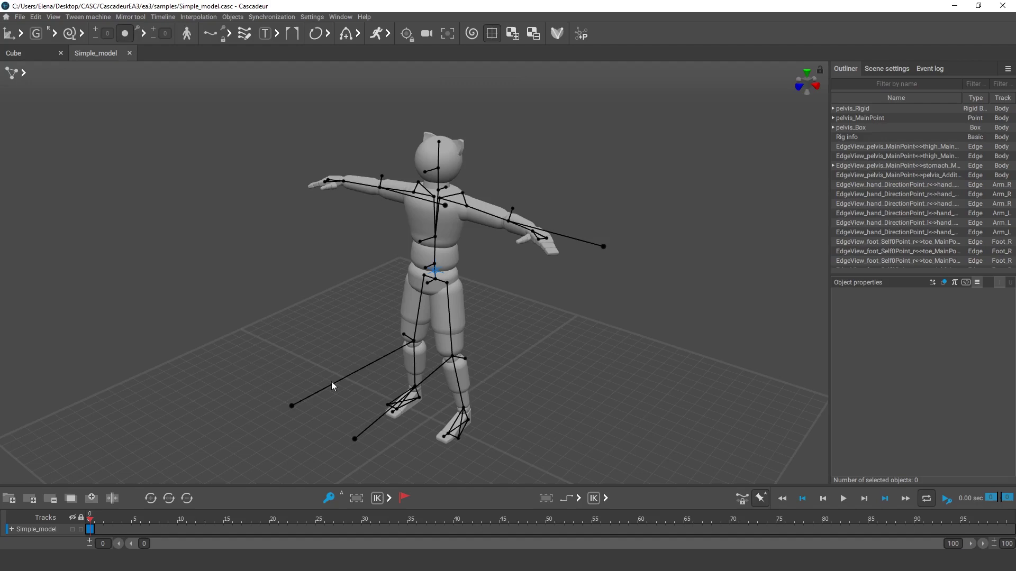
middle_drag(334, 386, 408, 370)
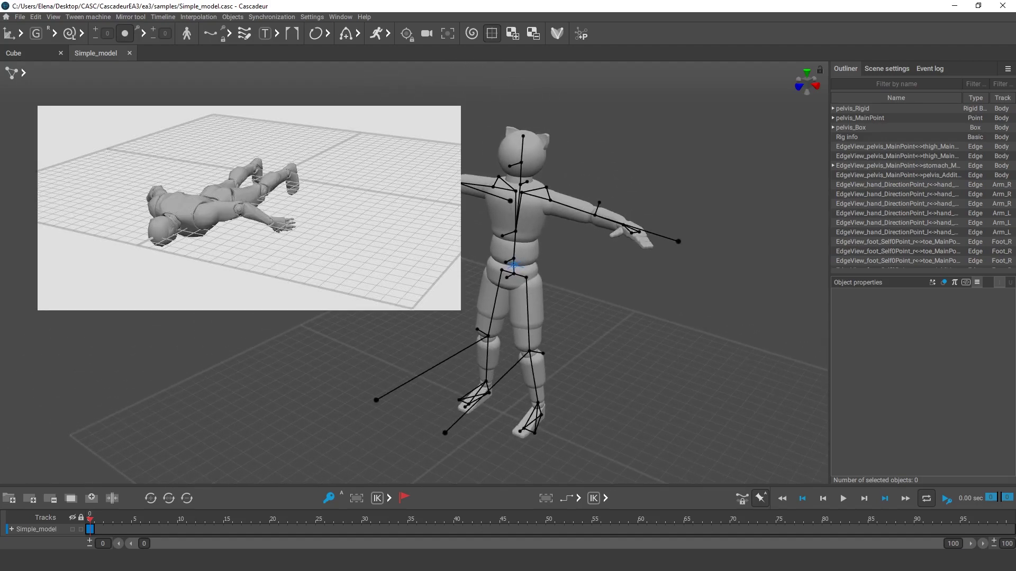
click(312, 18)
click(314, 29)
click(277, 176)
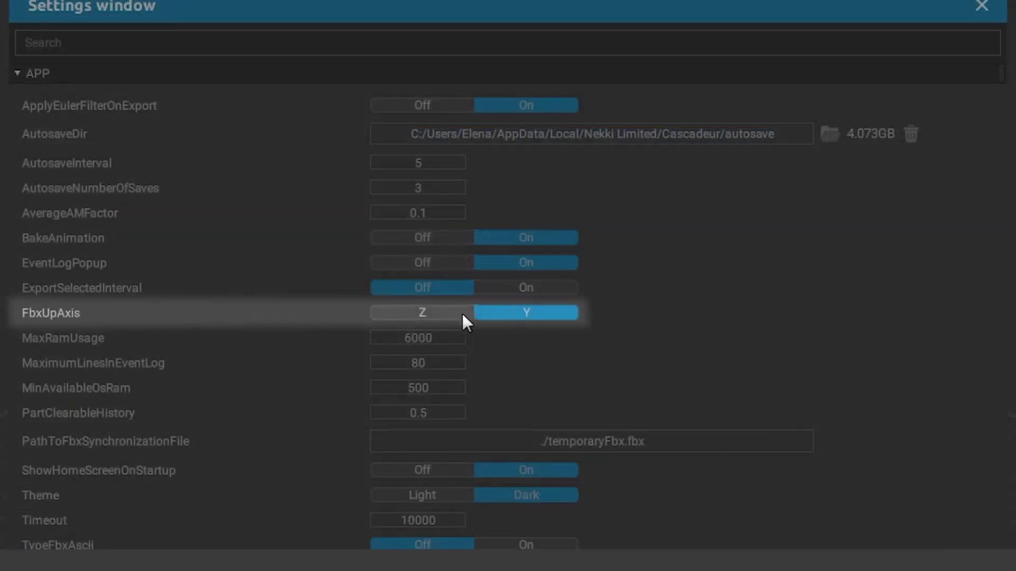
click(483, 303)
click(492, 309)
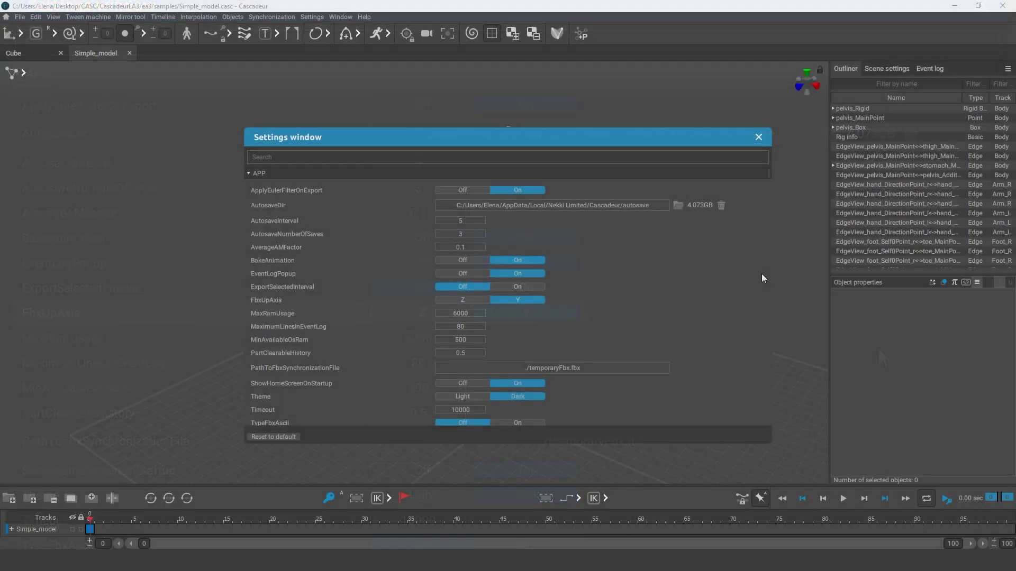
click(758, 139)
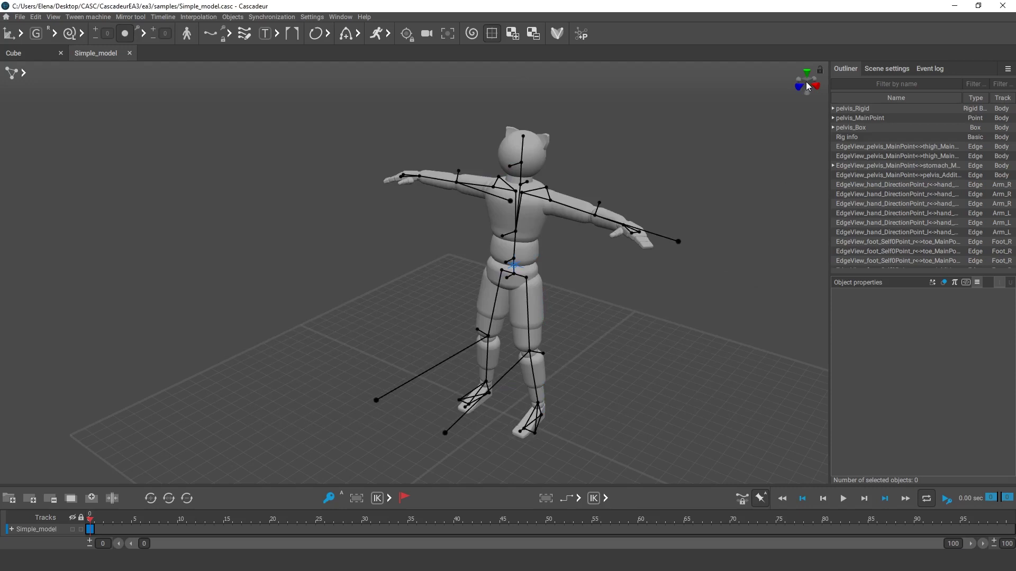
Orbit, pan and zoom the viewport around to the character's back, framing the right hand.
drag(806, 83, 806, 83)
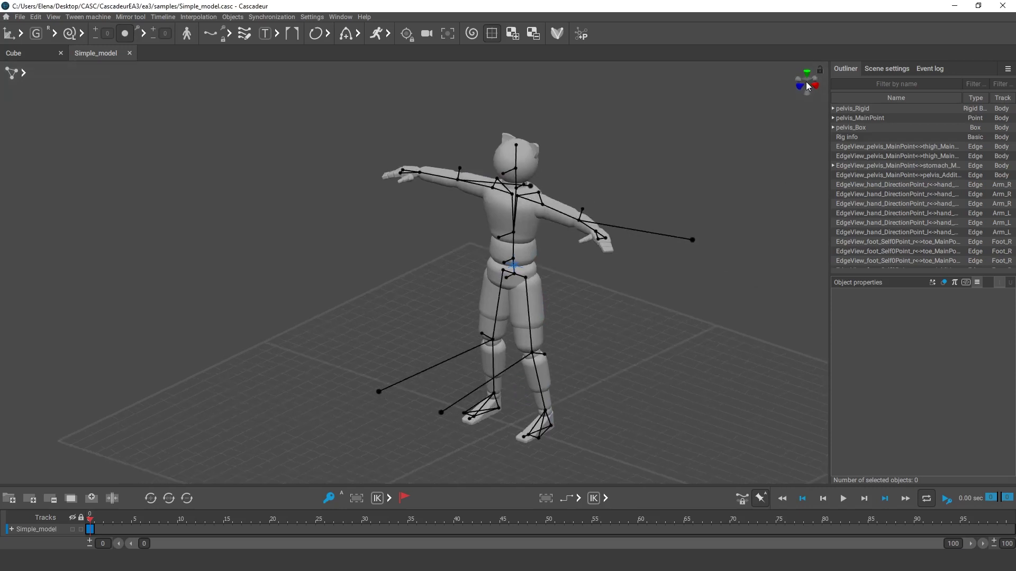
middle_drag(716, 305, 626, 292)
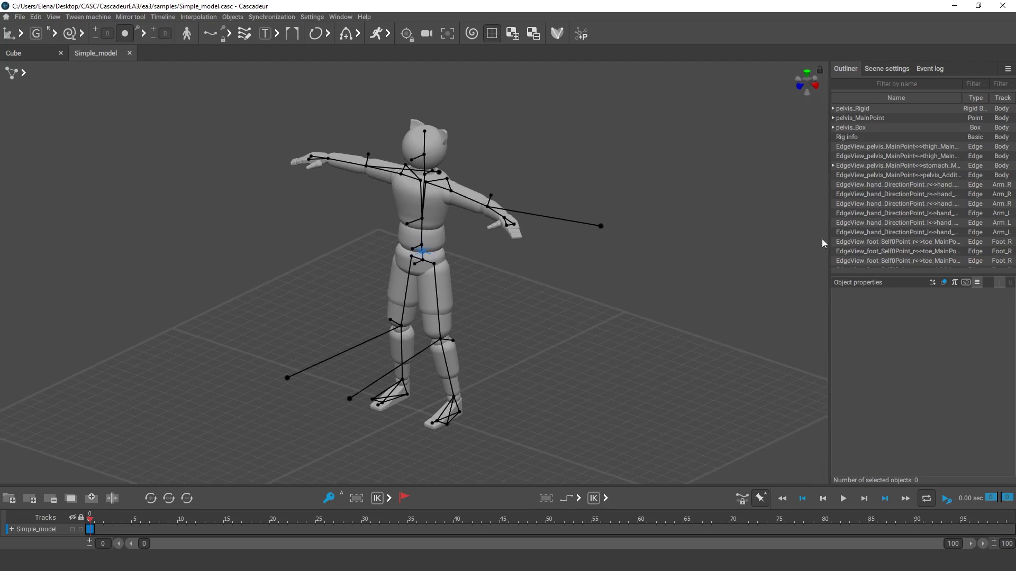
click(807, 87)
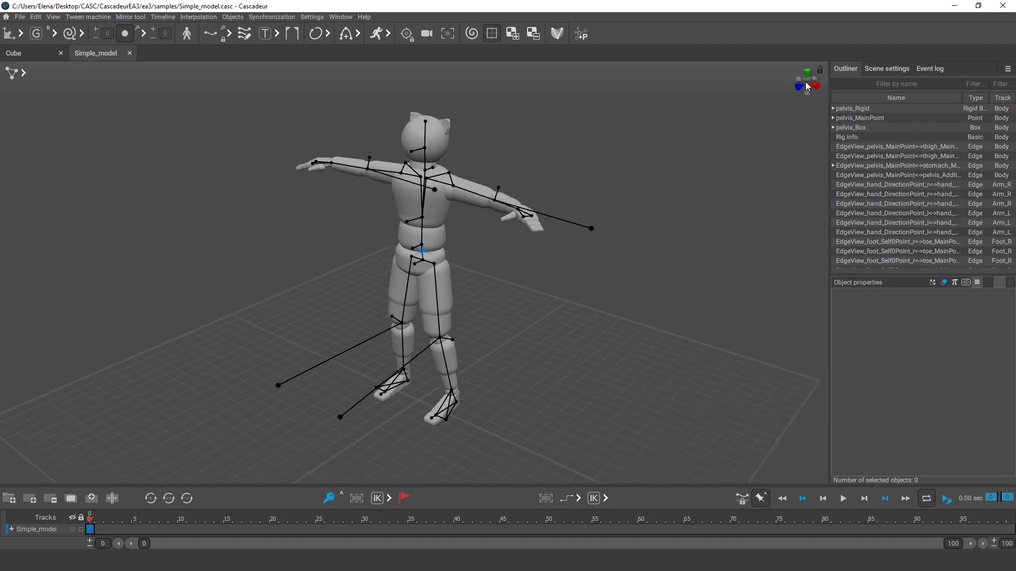
drag(806, 86, 617, 327)
right_drag(608, 278, 485, 285)
scroll(485, 286, up, 8)
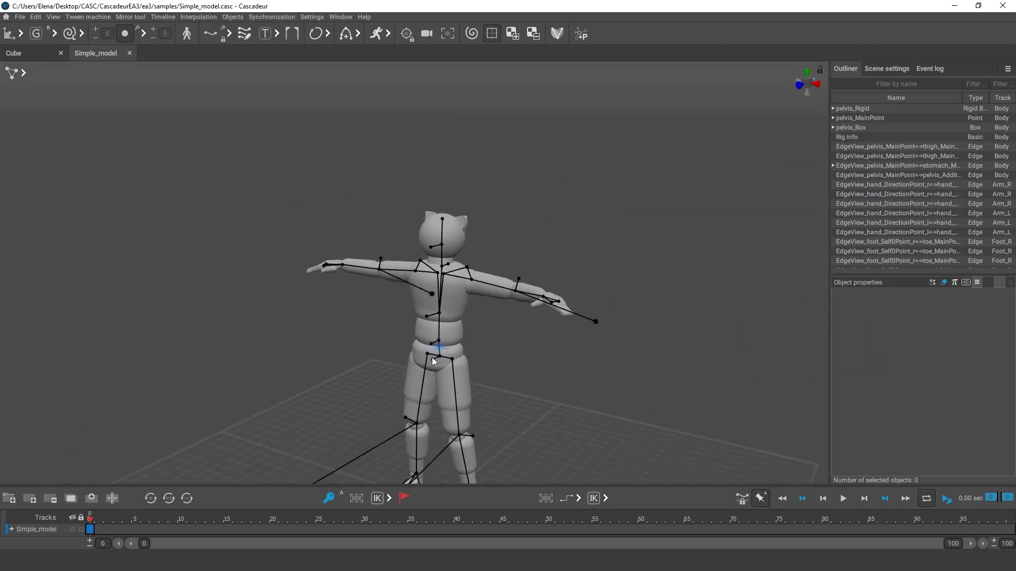
middle_drag(769, 428, 603, 366)
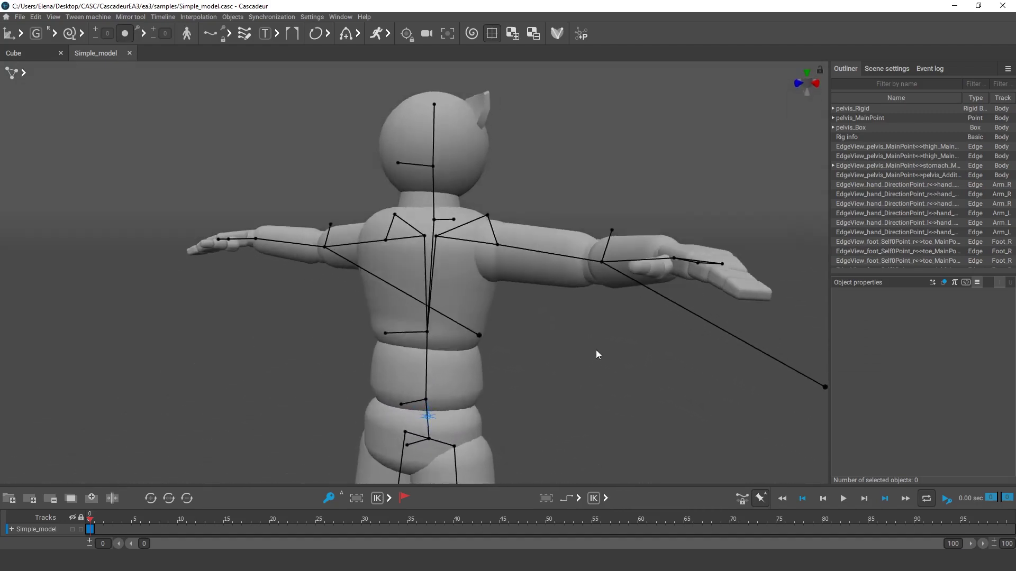
scroll(596, 350, up, 1)
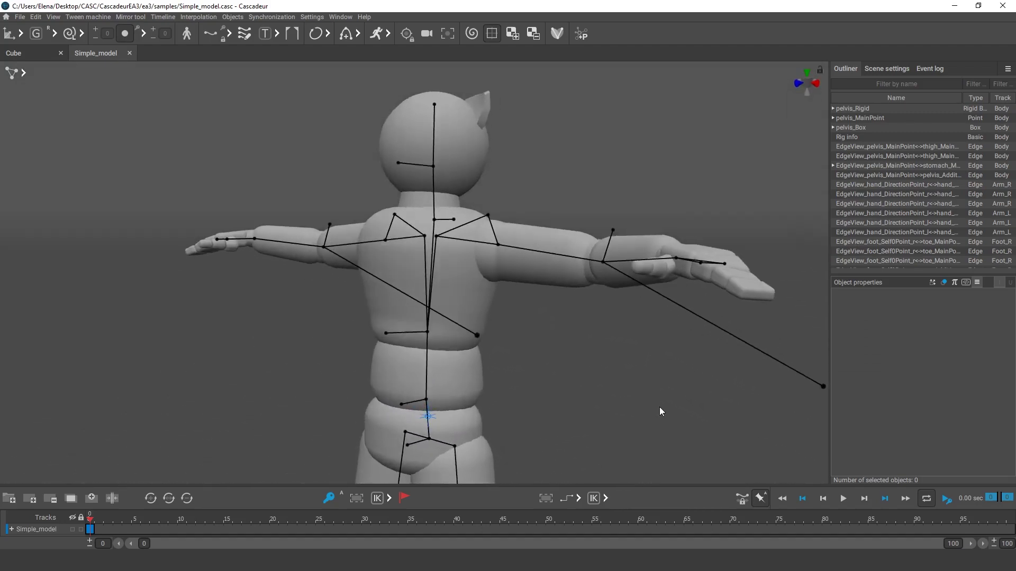
Take screen captures of regions around the character's hands.
key(Print)
drag(627, 225, 780, 313)
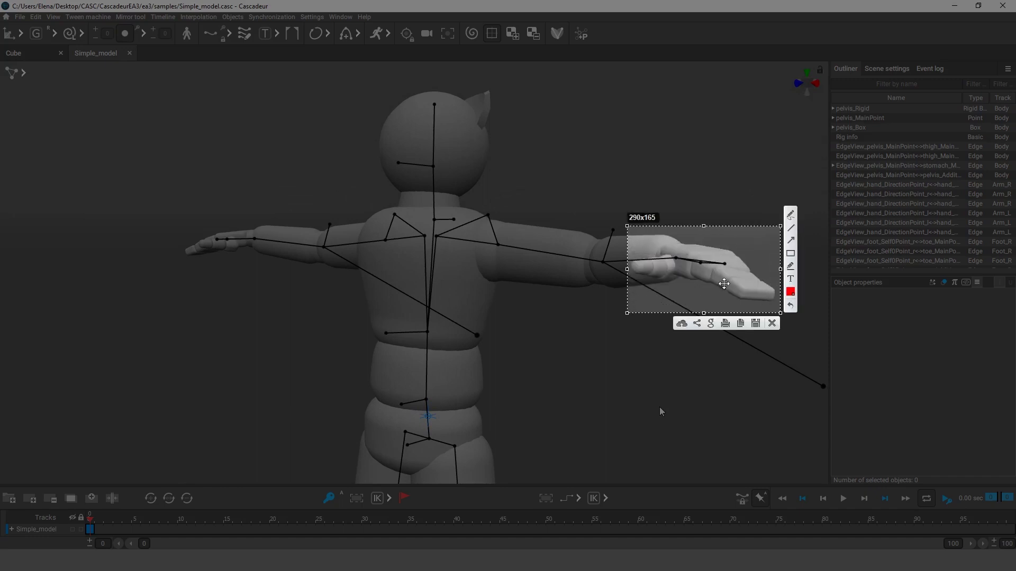
mouse_move(724, 284)
mouse_down()
mouse_move(420, 202)
mouse_move(219, 240)
mouse_move(700, 256)
mouse_move(730, 277)
mouse_move(393, 188)
mouse_move(248, 253)
mouse_move(317, 221)
mouse_move(719, 273)
mouse_up()
key(ctrl+c)
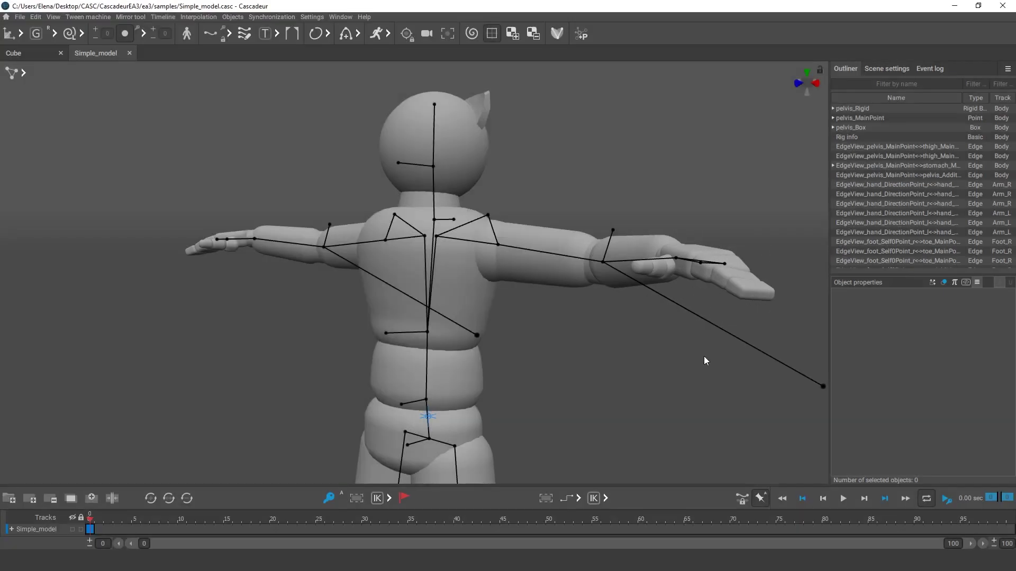
click(807, 84)
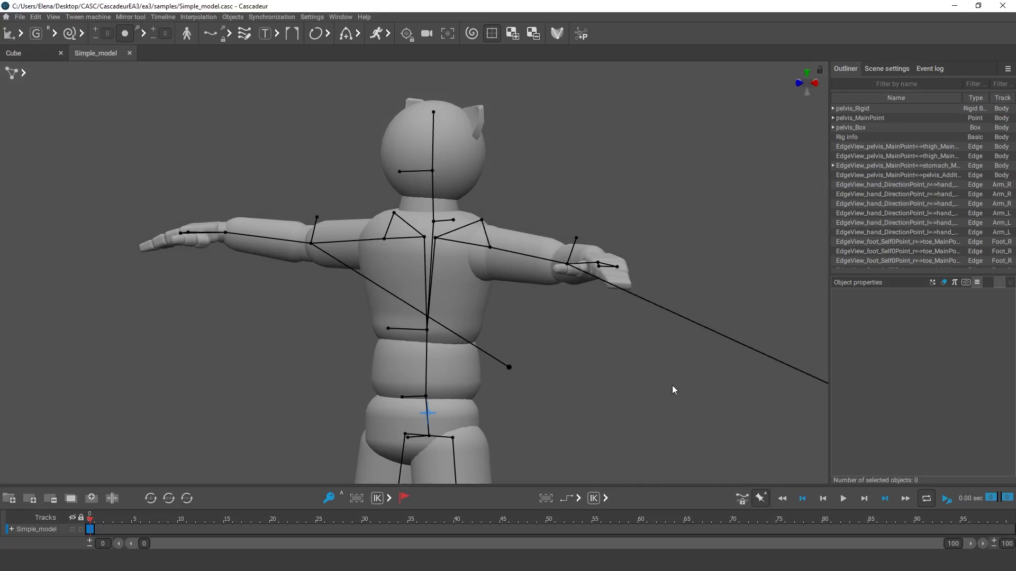
key(Print)
drag(552, 245, 593, 264)
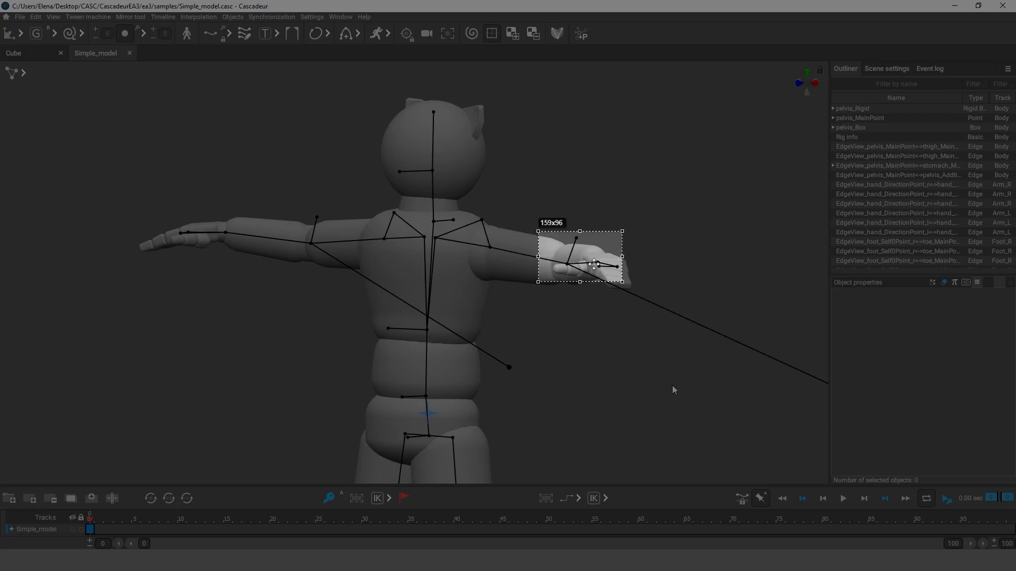
click(642, 304)
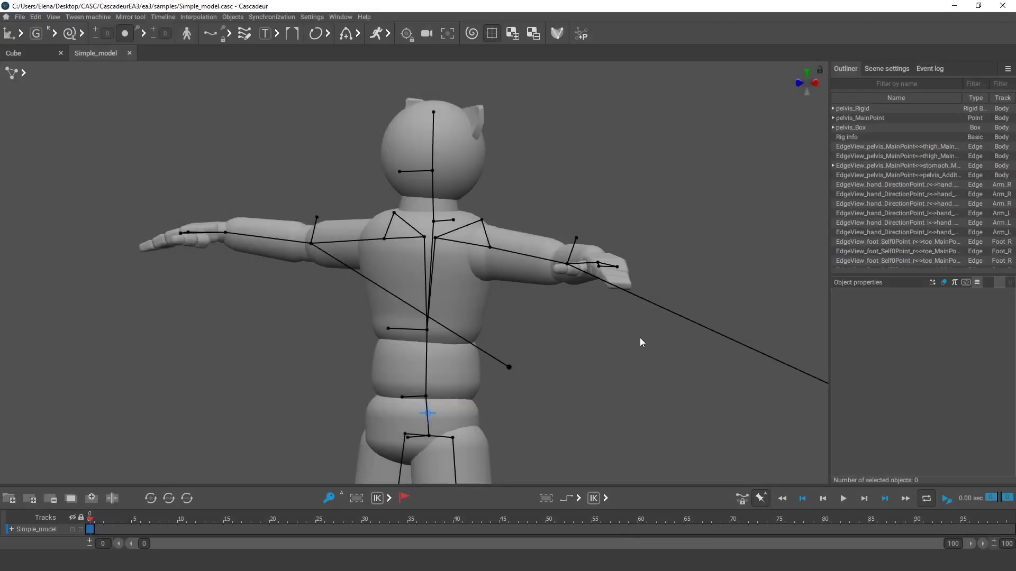
Toggle between orthographic side and back views, ending on the back view, and reframe the character.
click(816, 86)
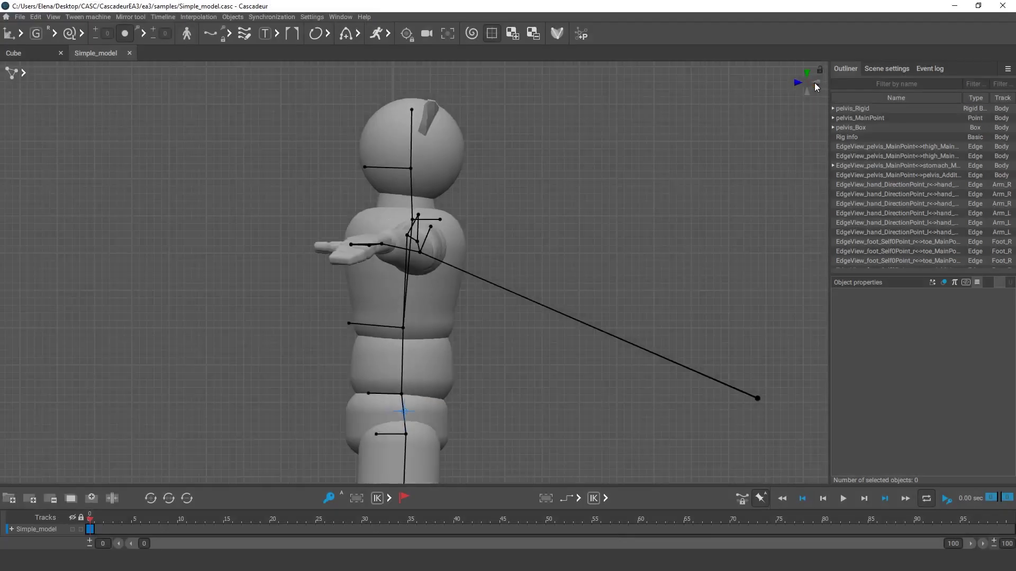
click(817, 87)
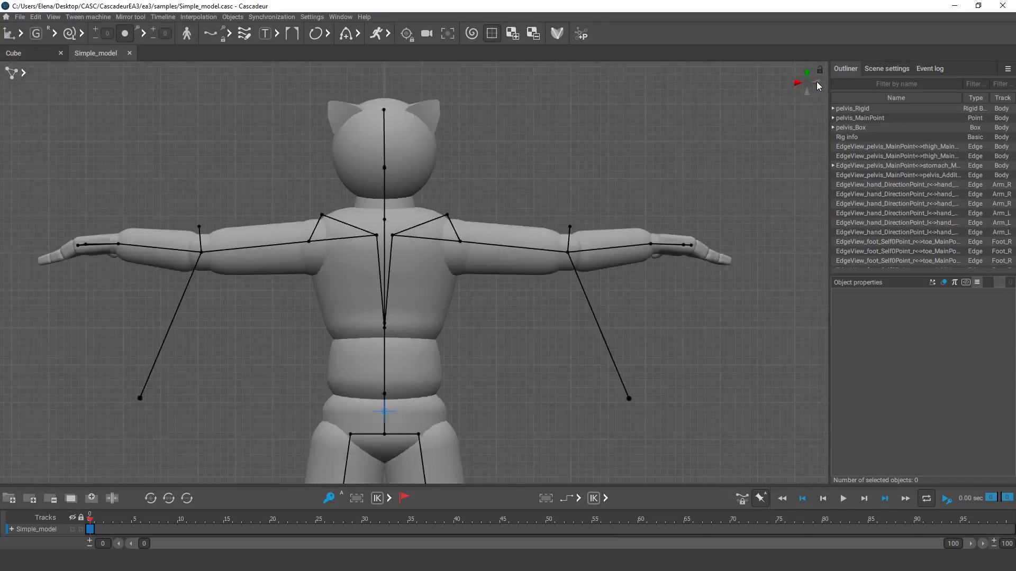
click(816, 86)
click(817, 86)
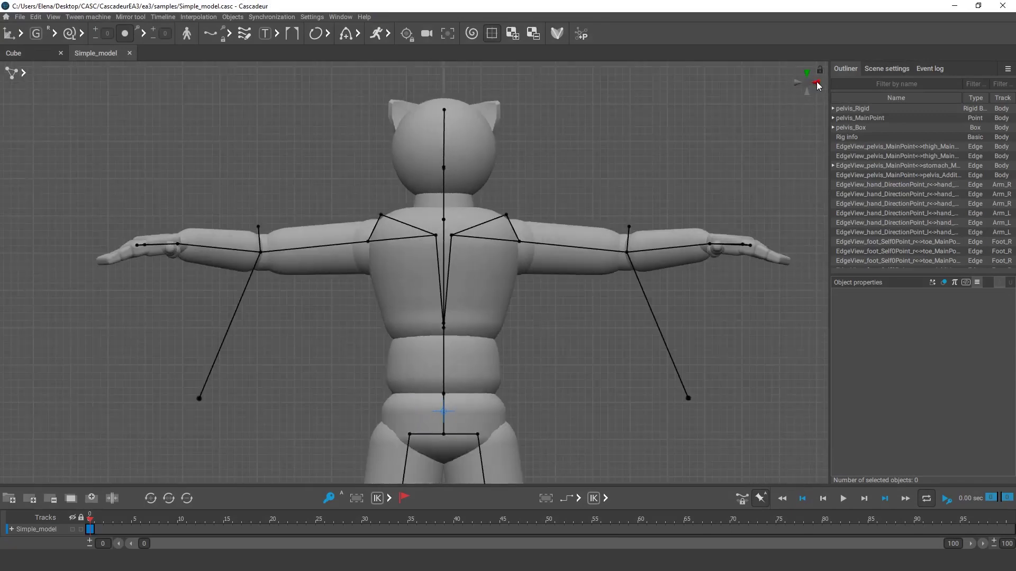
scroll(513, 415, down, 6)
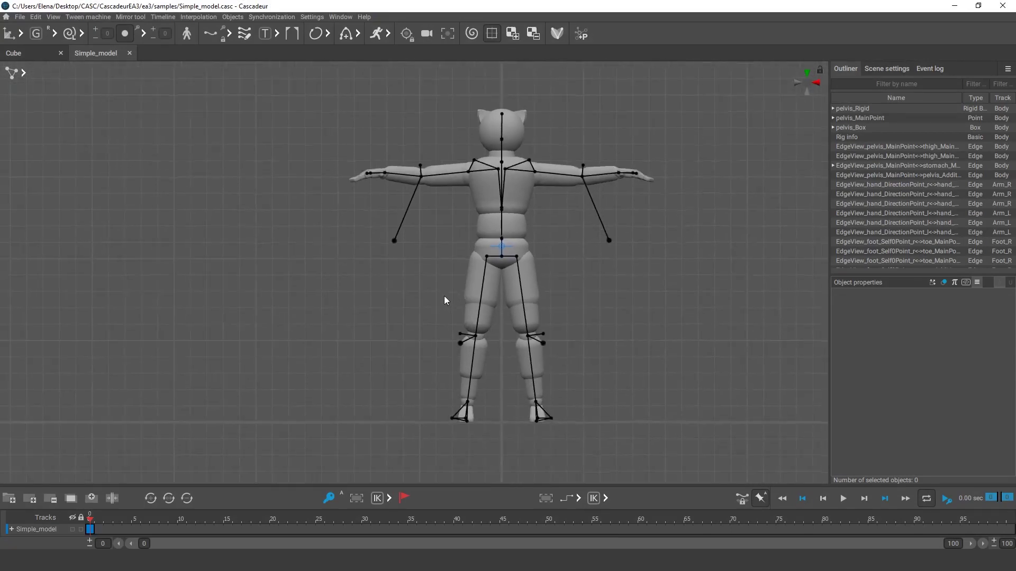
scroll(429, 303, up, 2)
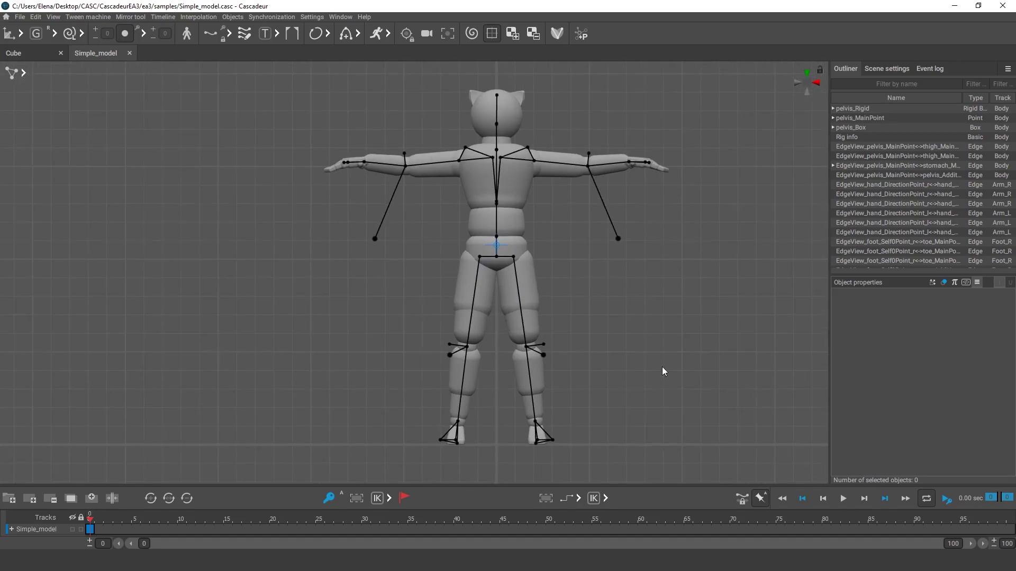
Split the viewport into a side view and a back view of the character, then bring the Cube tab forward.
key(ctrl+2)
right_drag(185, 310, 312, 374)
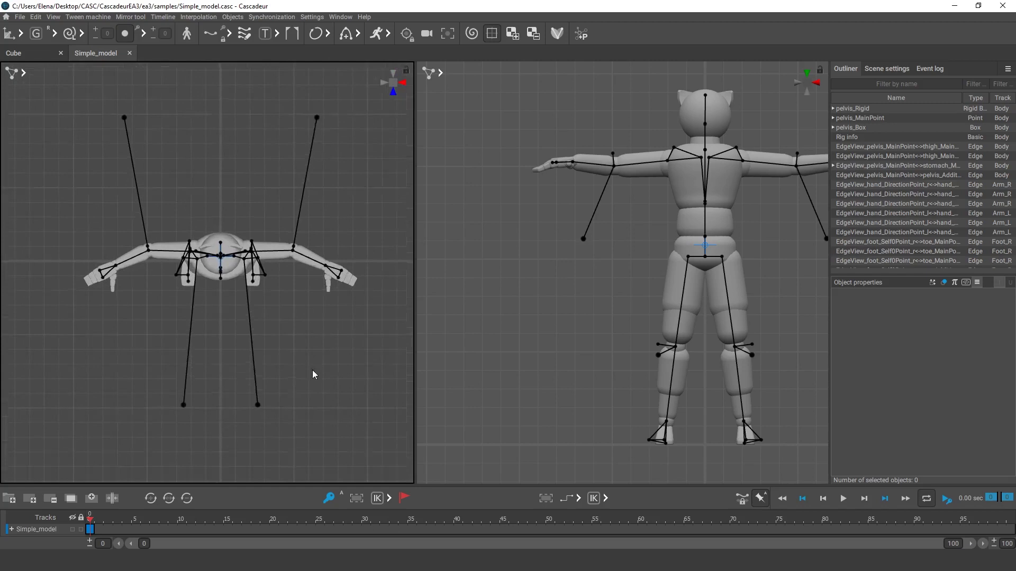
click(403, 83)
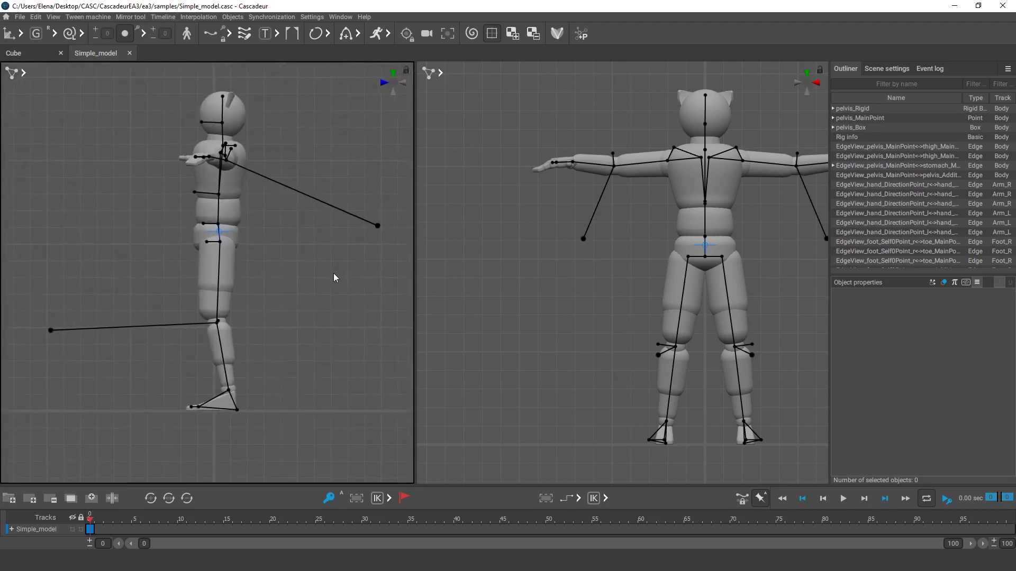
middle_drag(512, 285, 419, 256)
scroll(301, 301, down, 2)
middle_drag(537, 322, 511, 334)
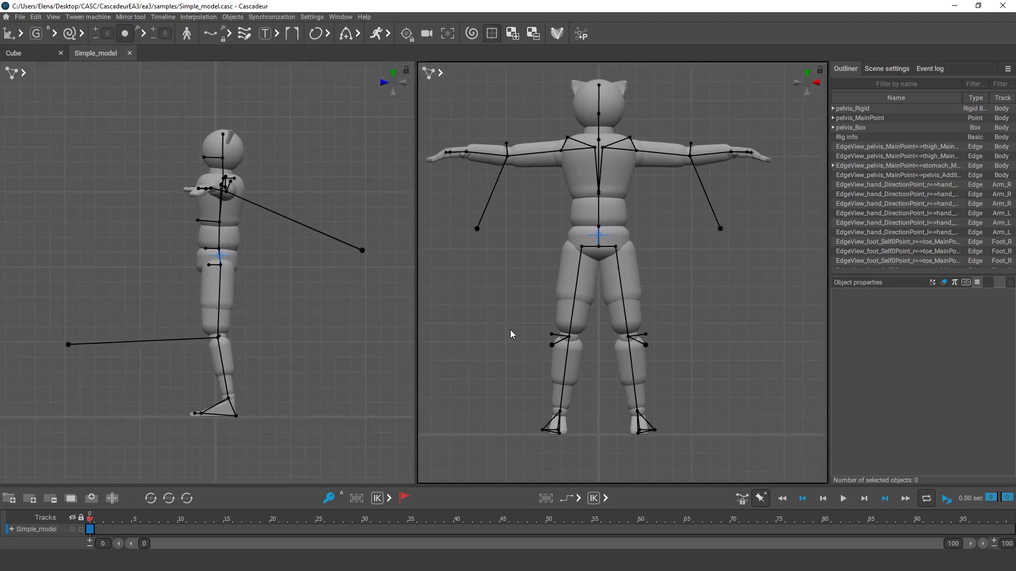
click(22, 54)
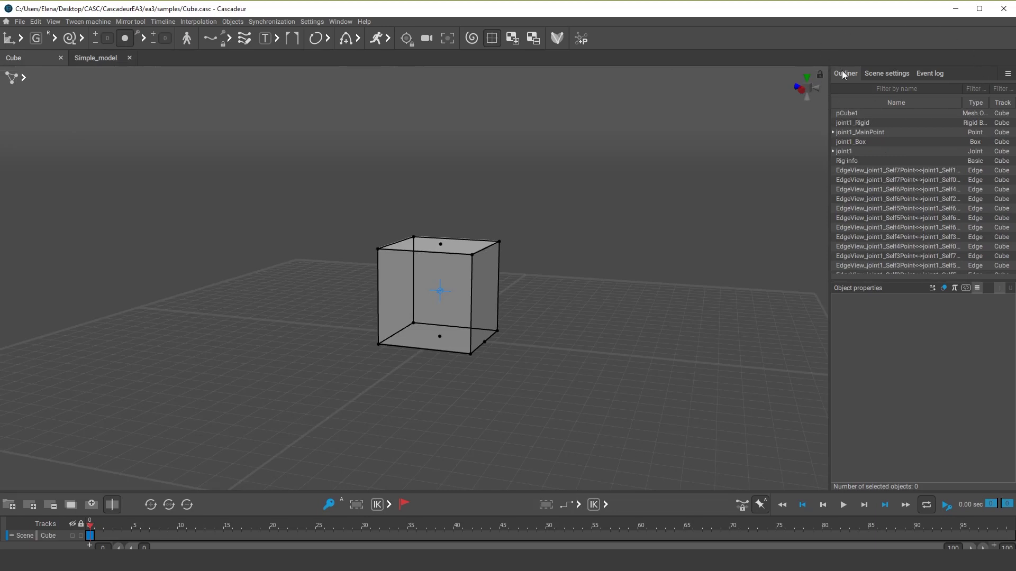
Clear the loading messages from the Event log.
click(888, 73)
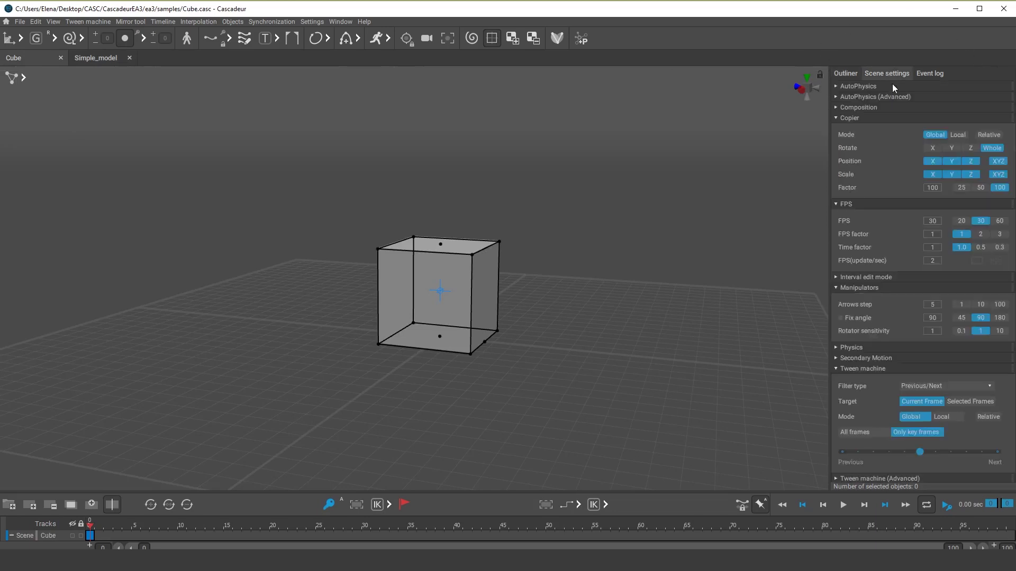
click(929, 74)
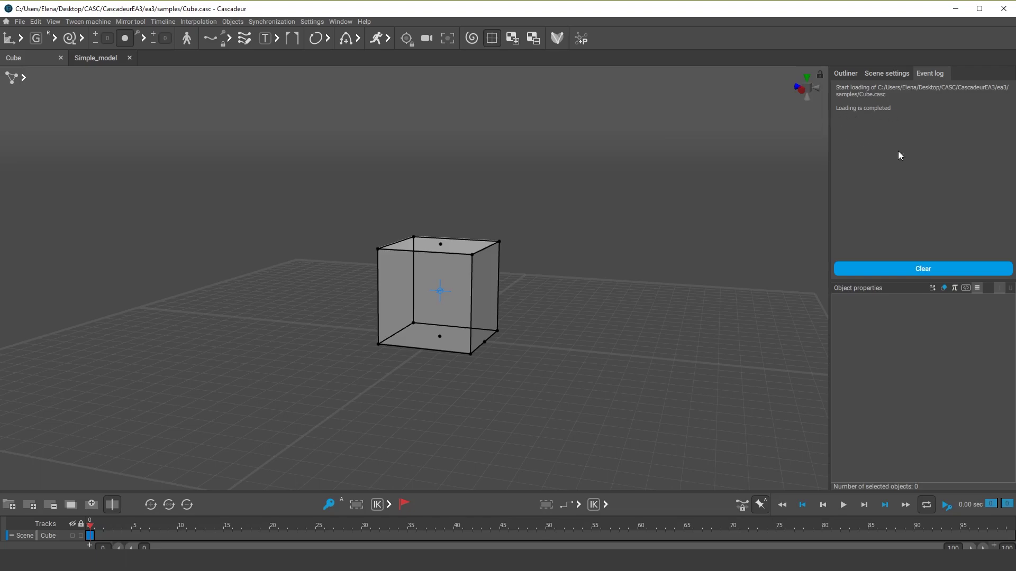
click(919, 270)
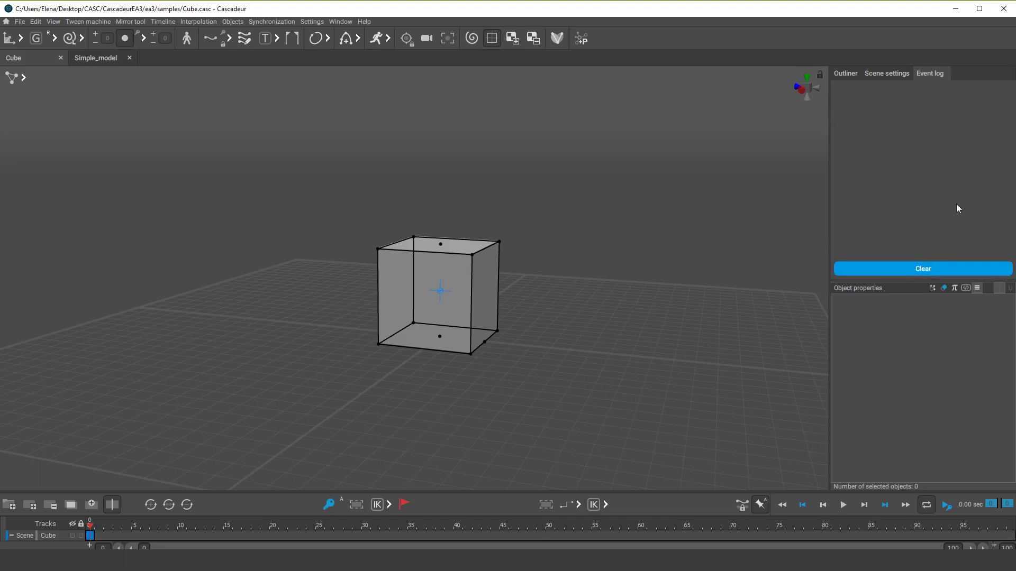
Collapse the Copier, FPS and Manipulators sections in Scene settings.
click(883, 74)
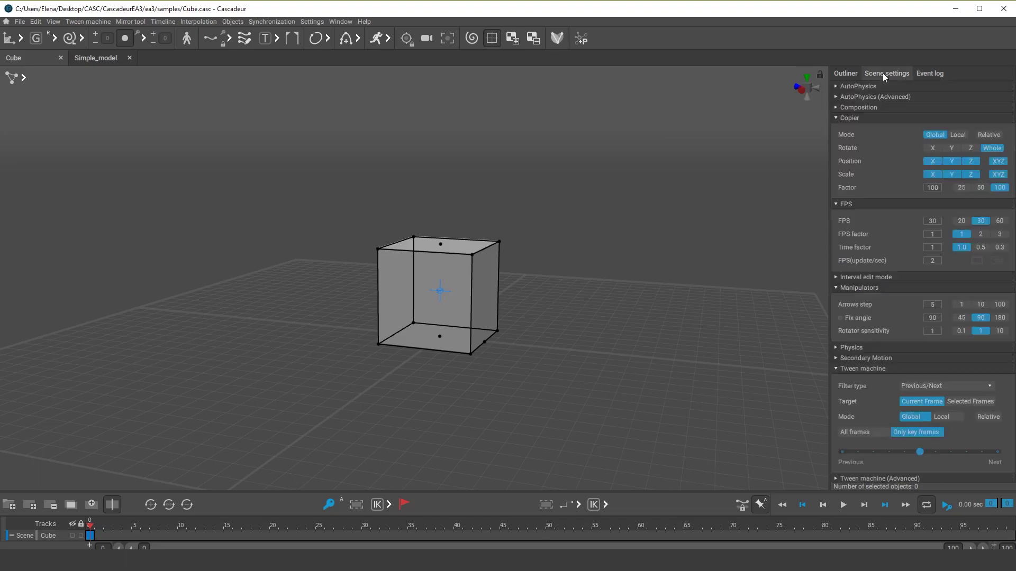
click(847, 118)
click(847, 128)
click(855, 149)
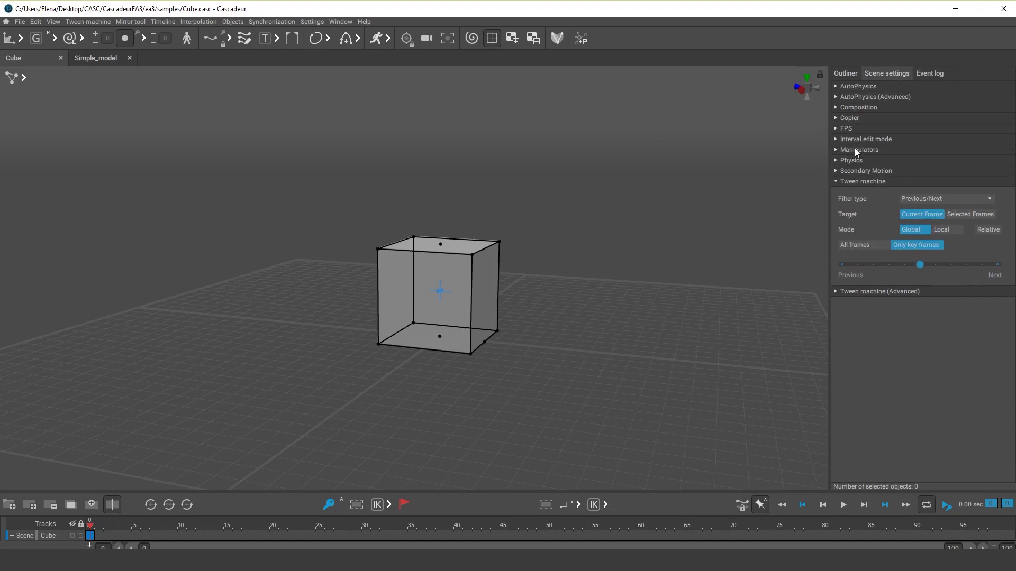
click(854, 148)
click(855, 149)
Show the Outliner and drag its splitters to make the object list larger.
click(850, 74)
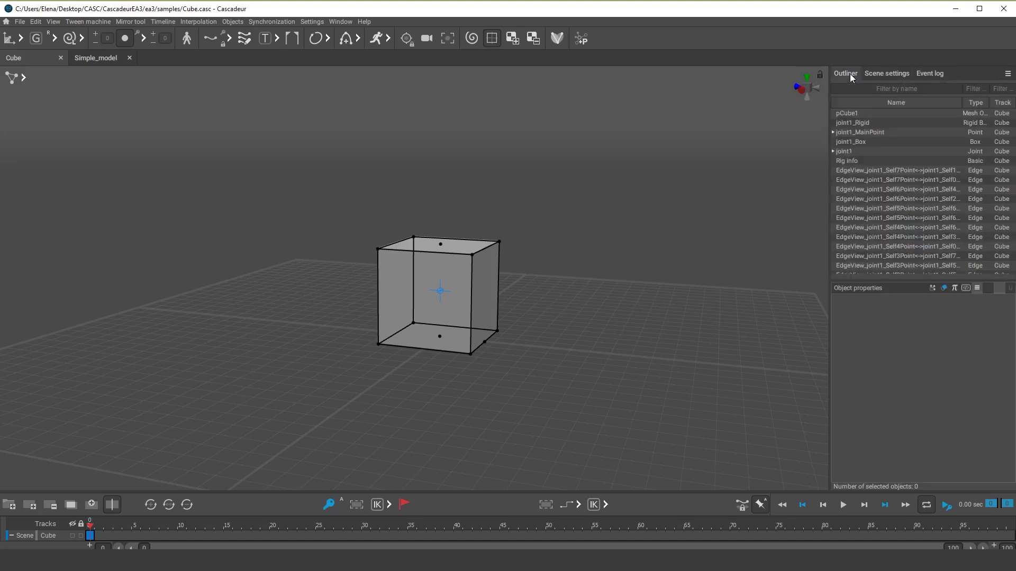
scroll(880, 136, down, 8)
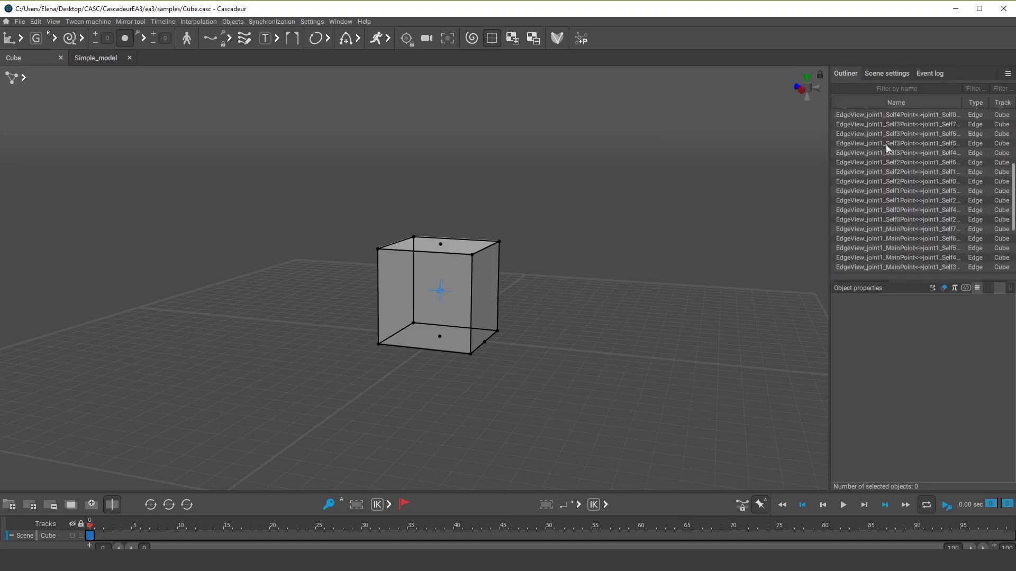
scroll(886, 221, up, 8)
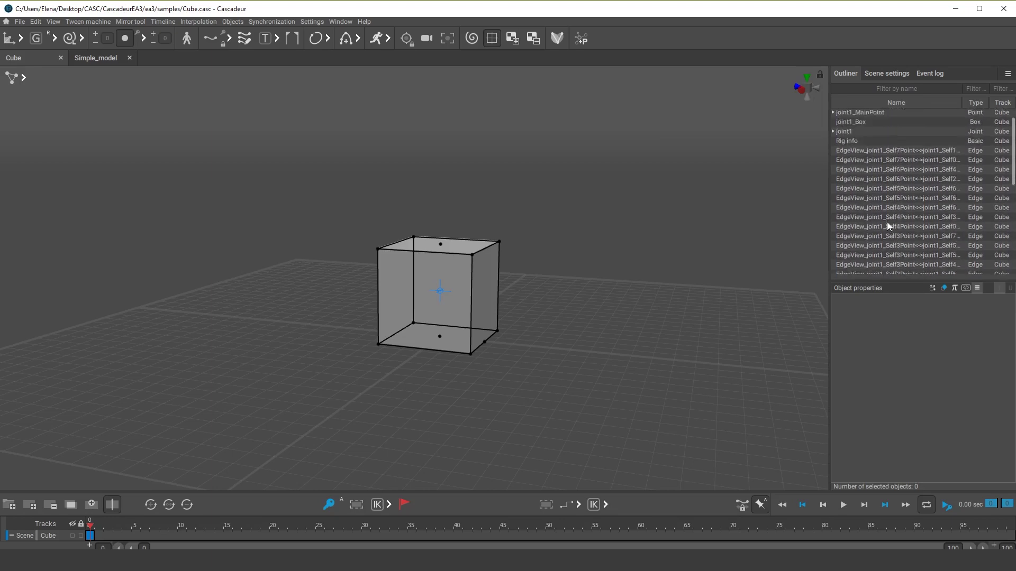
drag(888, 281, 889, 423)
drag(830, 260, 731, 249)
scroll(797, 211, down, 3)
scroll(795, 233, up, 5)
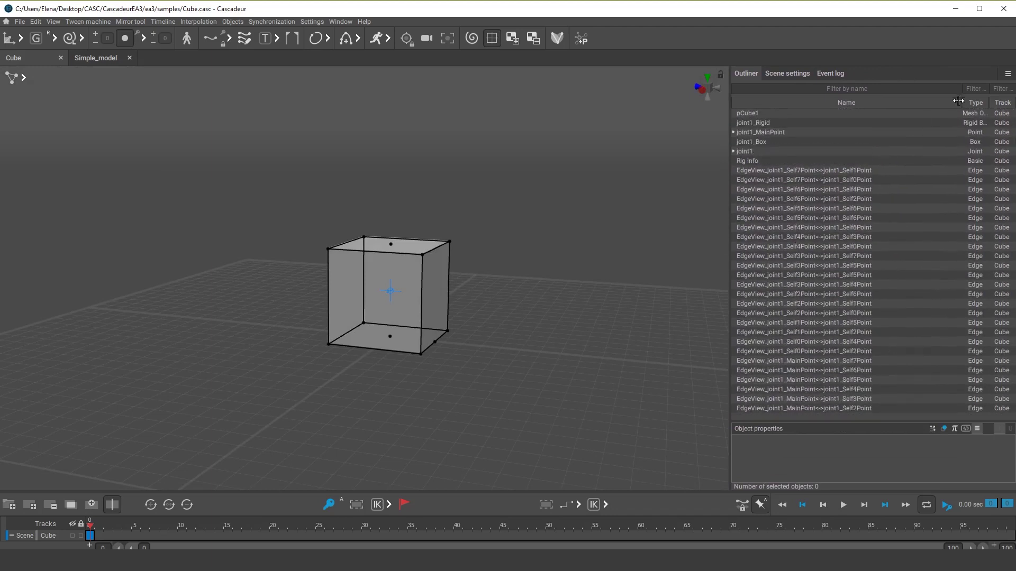
Narrow the Name column to widen Track, and sort the objects by Type.
drag(962, 102, 892, 102)
scroll(783, 143, down, 1)
scroll(747, 148, up, 1)
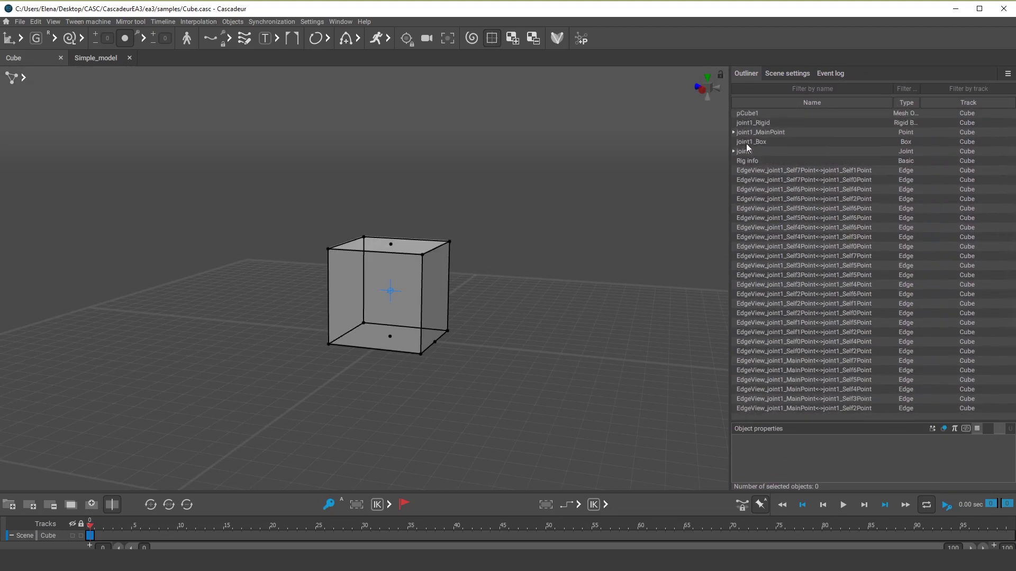
click(912, 103)
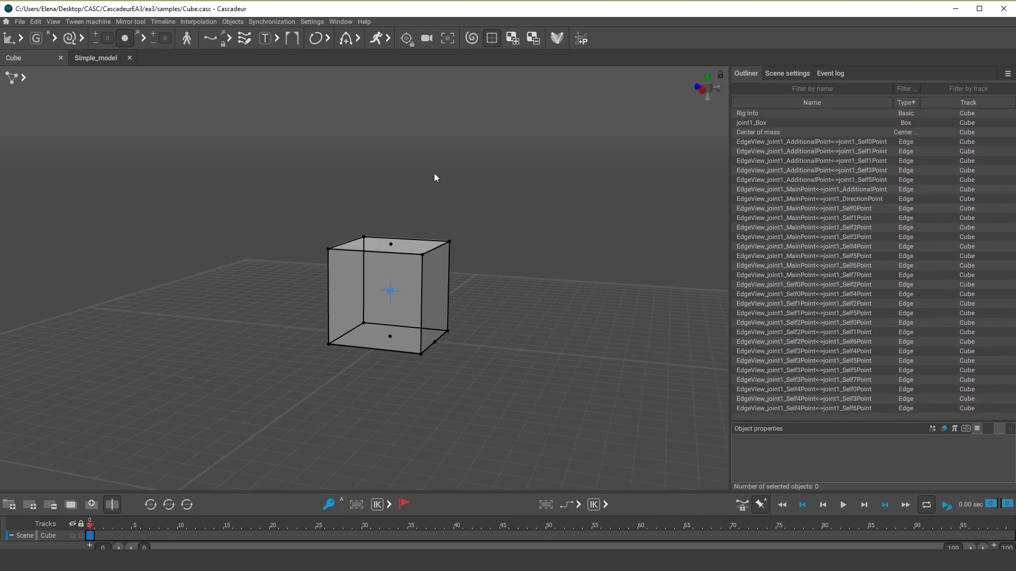
Cycle through the viewport display modes and settle on the plain shaded cube.
click(23, 78)
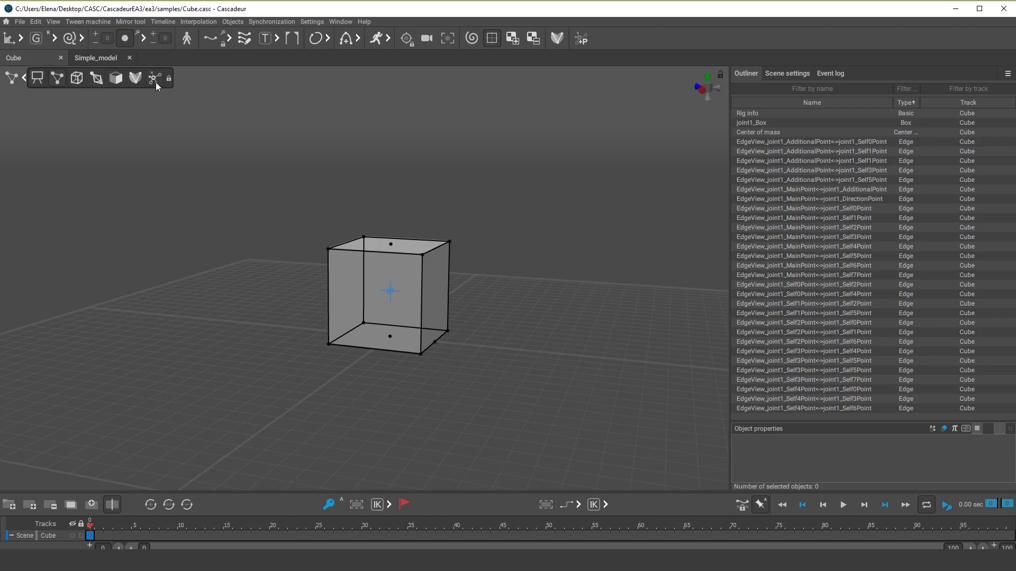
click(42, 81)
click(57, 80)
click(78, 79)
click(96, 79)
click(117, 81)
click(155, 84)
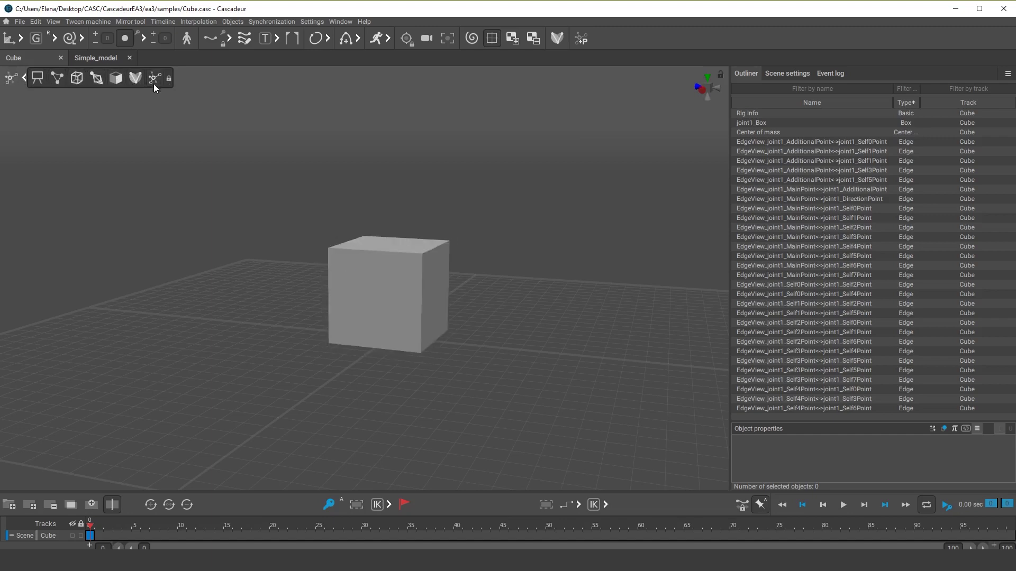
Toggle Boxes on and off under Visible, then close the visibility options list.
click(37, 81)
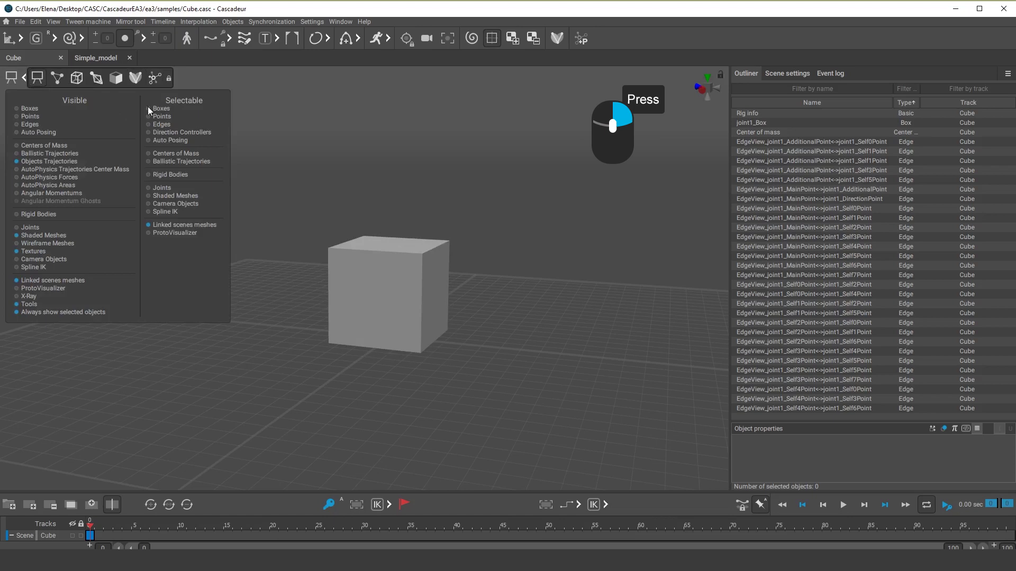
click(17, 110)
click(17, 111)
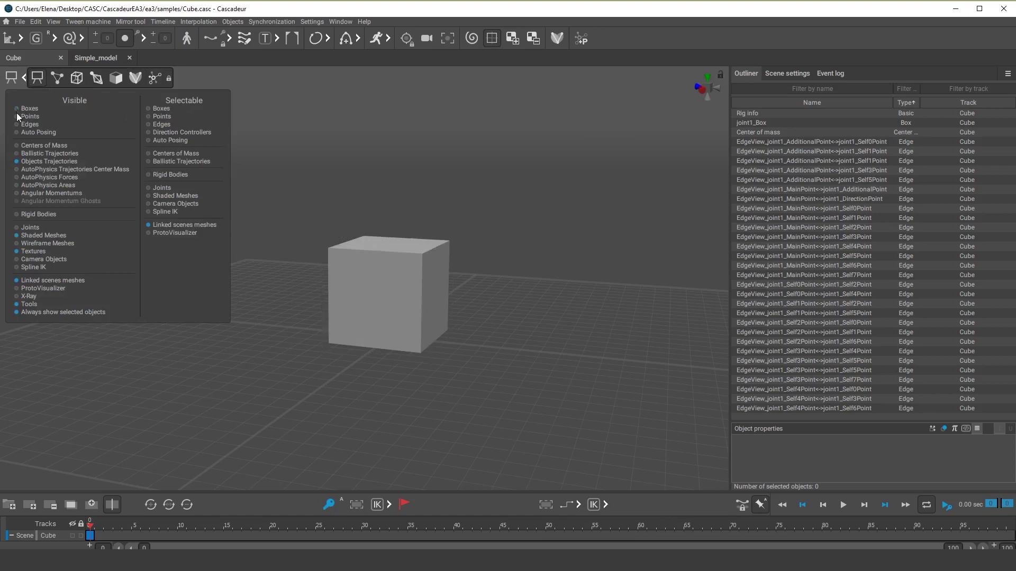
click(44, 82)
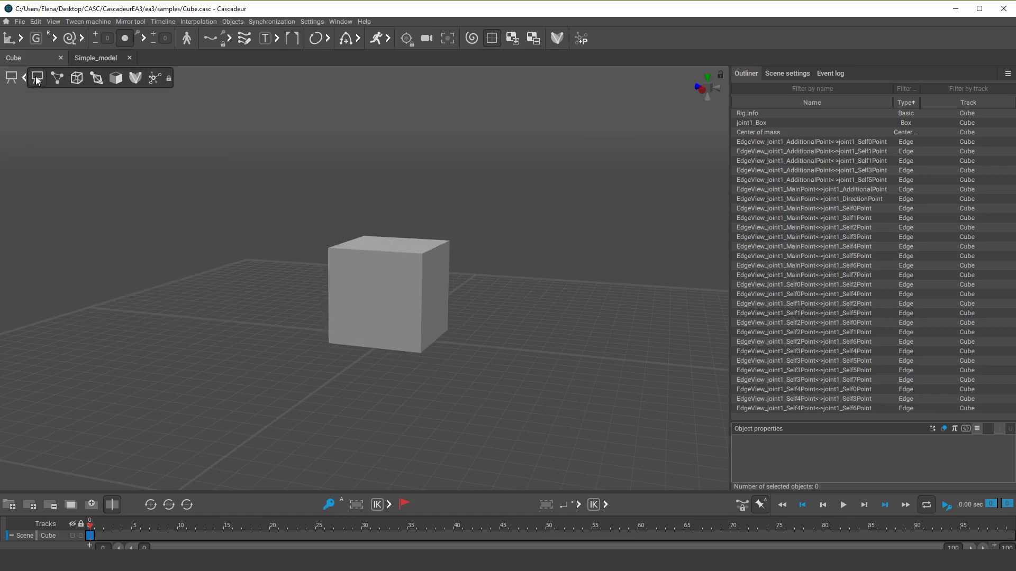
Select and deselect the cube in Mesh mode, then add joint2 under joint1 at the cube's top.
click(114, 80)
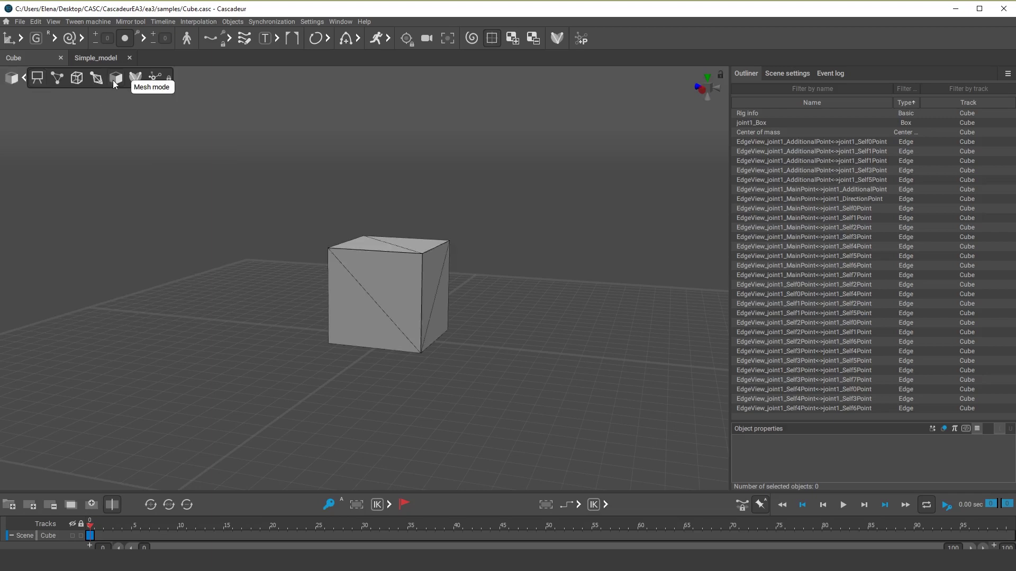
click(369, 280)
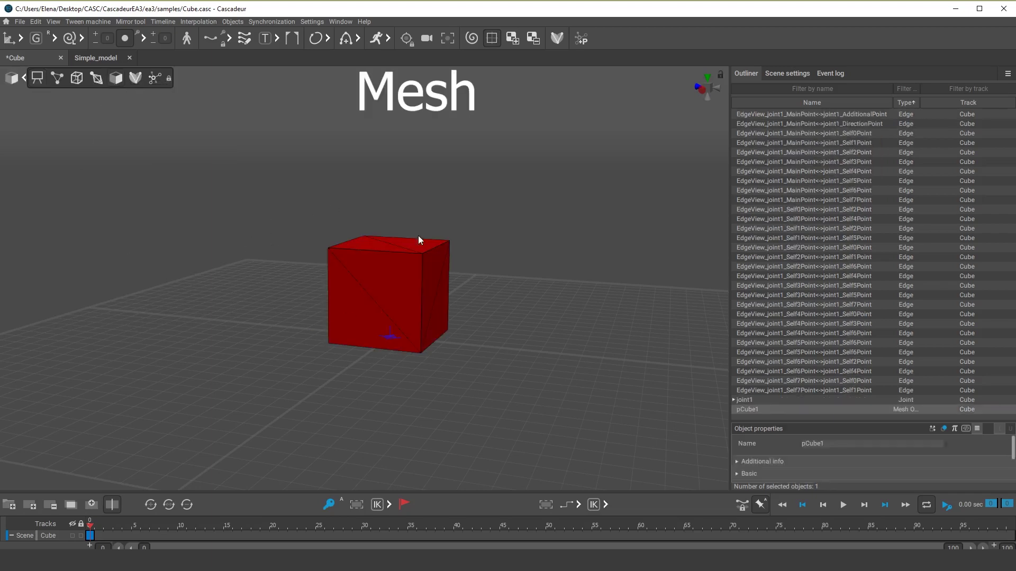
click(250, 284)
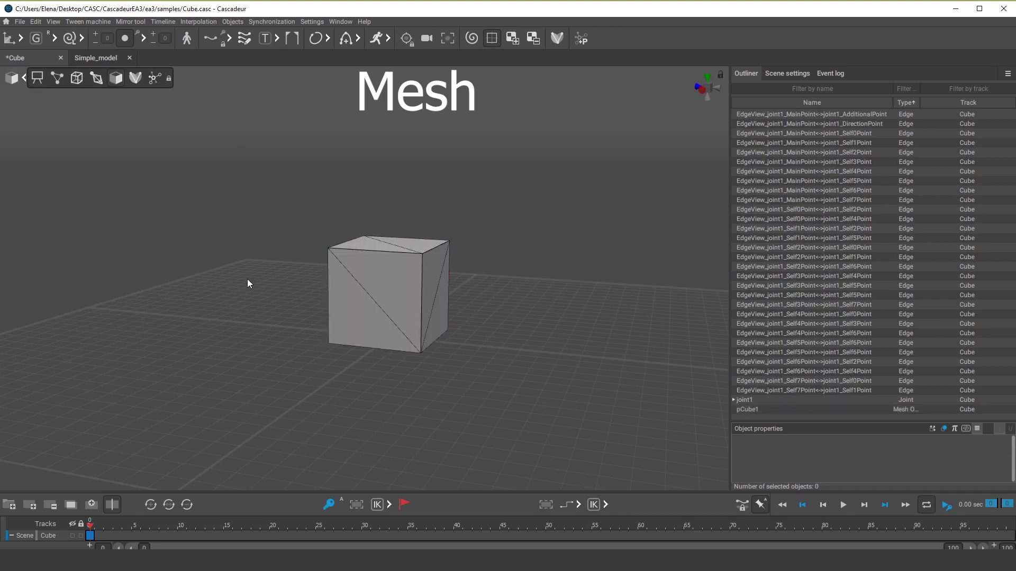
click(96, 85)
click(392, 292)
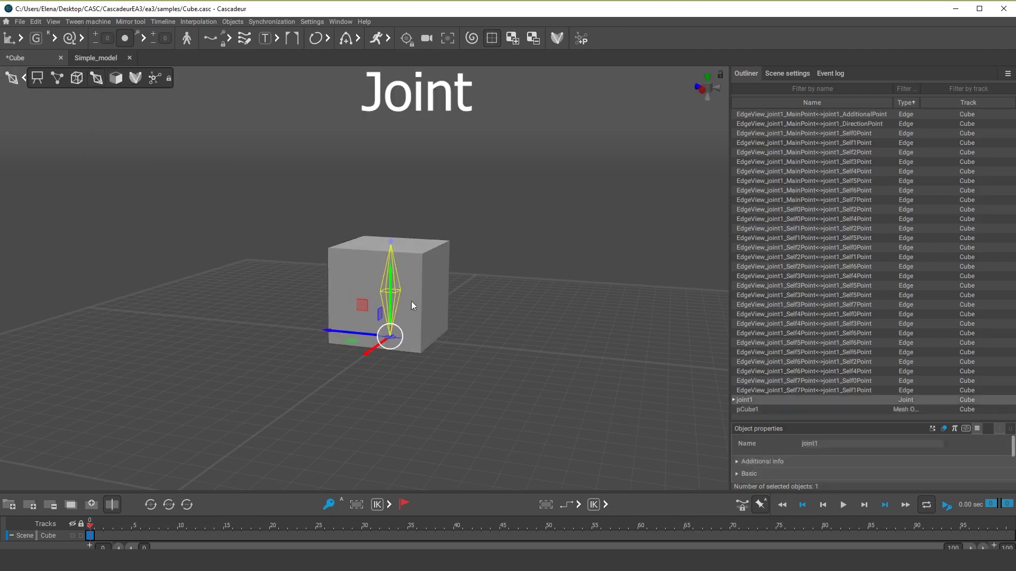
click(392, 244)
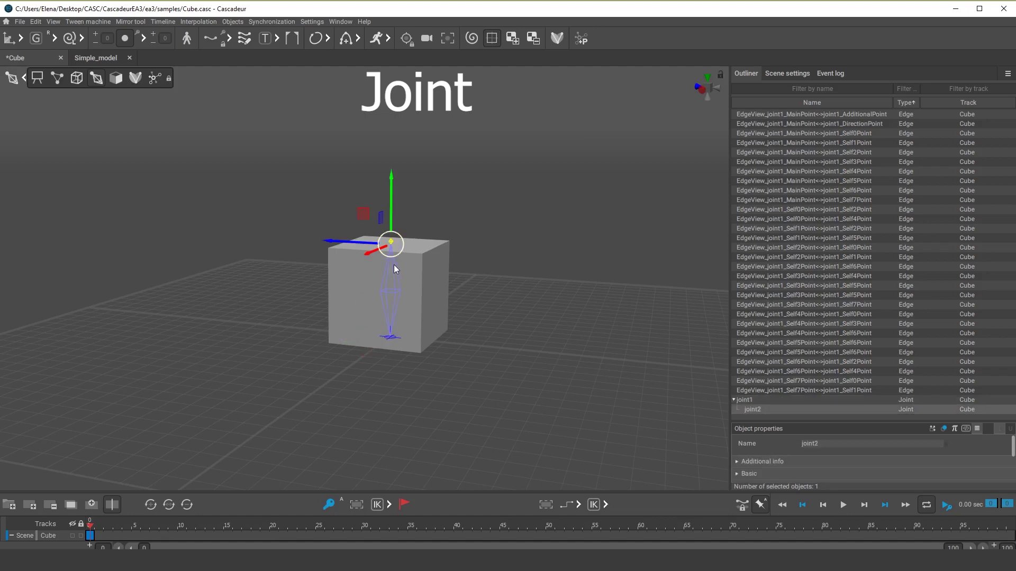
click(472, 290)
Open the Chibi for rigging sample and switch to Joint mode to show its skeleton.
click(7, 22)
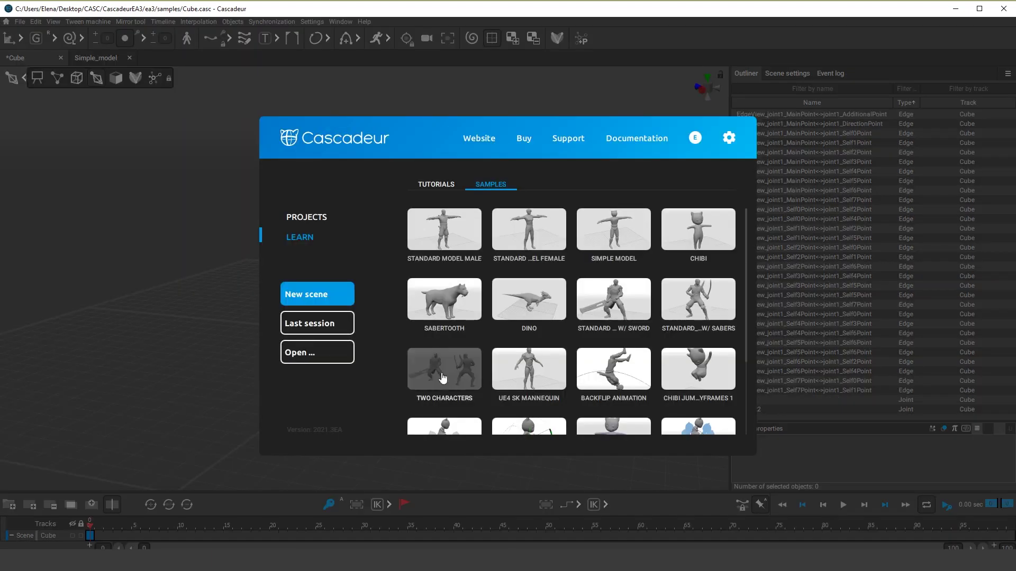
scroll(544, 311, down, 4)
click(610, 344)
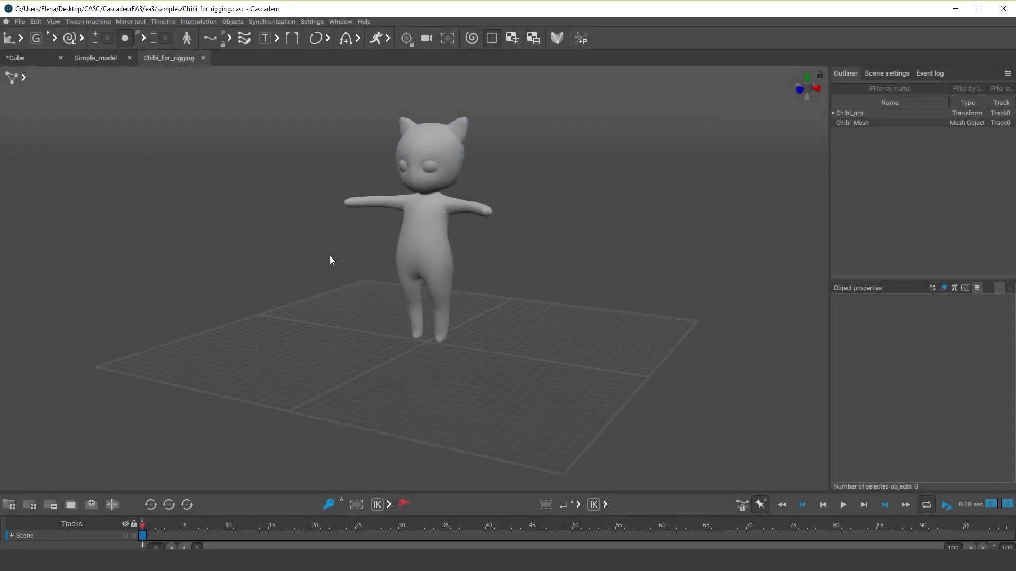
click(24, 77)
click(97, 78)
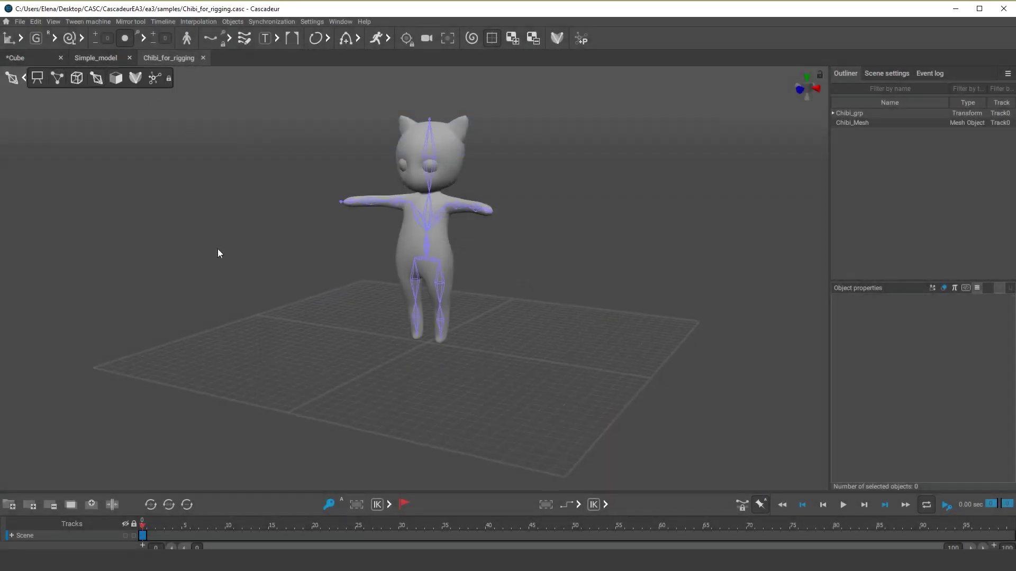
scroll(434, 223, up, 5)
scroll(440, 293, down, 2)
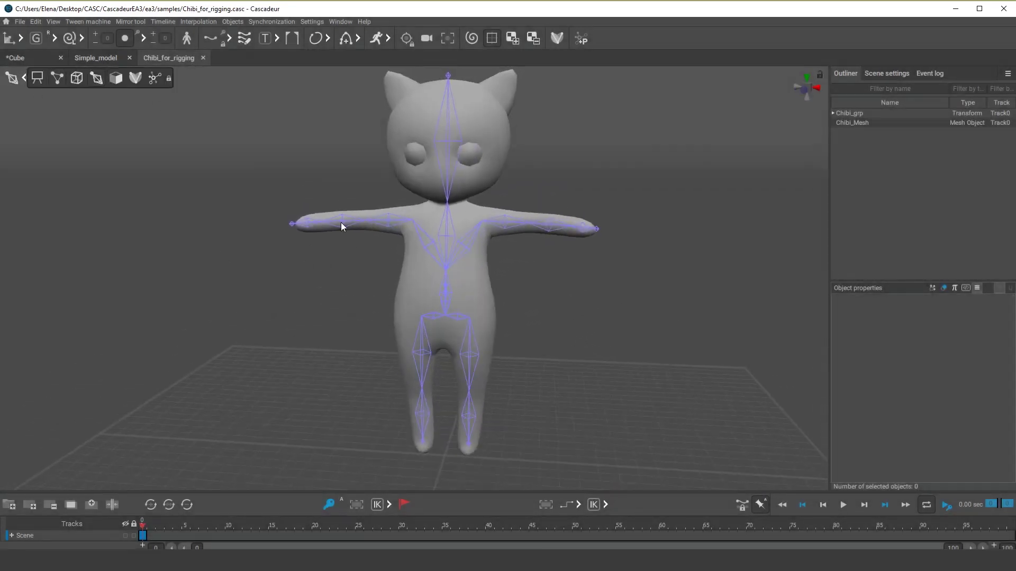
Rotate the right forearm joint upward and raise the right hand joint.
click(340, 227)
key(e)
drag(384, 242, 348, 311)
click(311, 240)
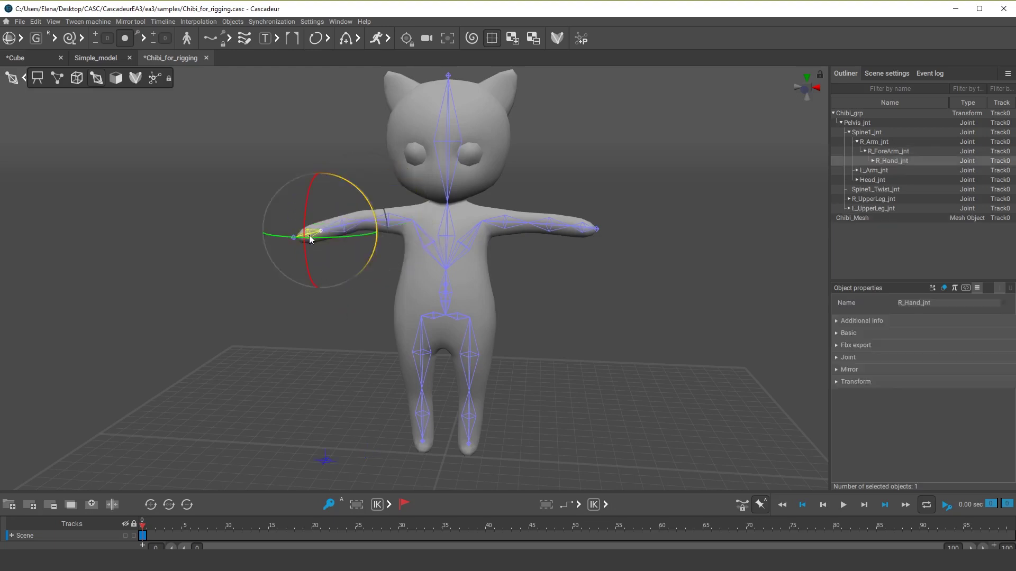
key(w)
drag(317, 230, 302, 212)
Move the head joint to deform the head and rotate Spine1 to tilt the upper body.
click(446, 166)
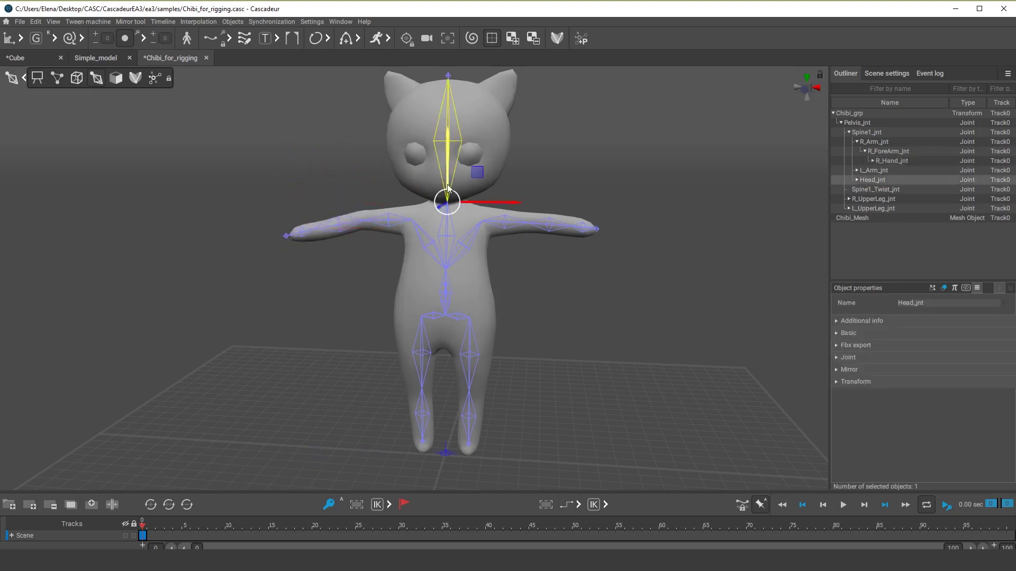
mouse_move(447, 187)
mouse_down()
mouse_move(434, 178)
mouse_move(461, 190)
mouse_move(439, 176)
mouse_up()
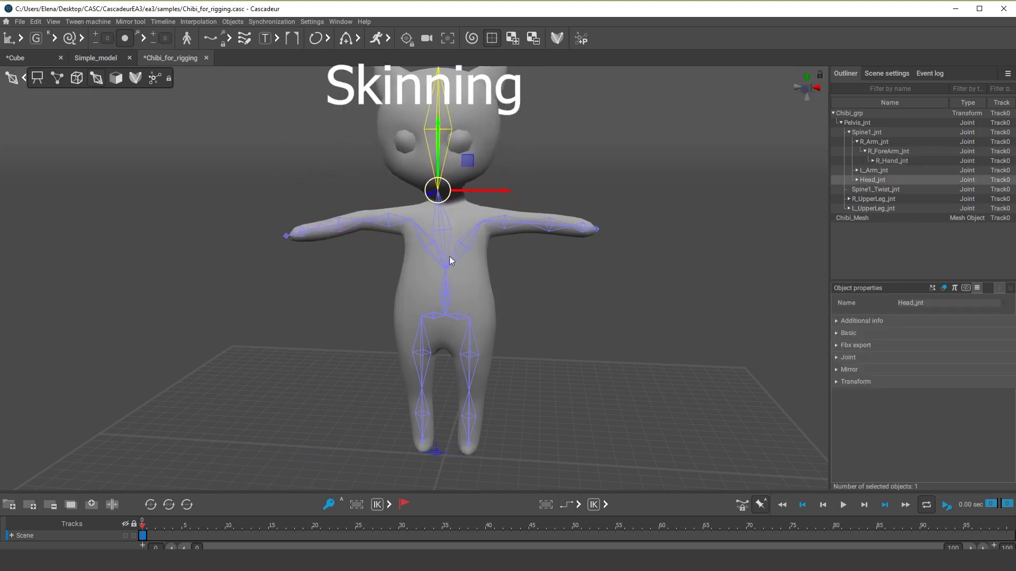
click(451, 261)
key(e)
drag(448, 270, 503, 257)
scroll(341, 309, up, 5)
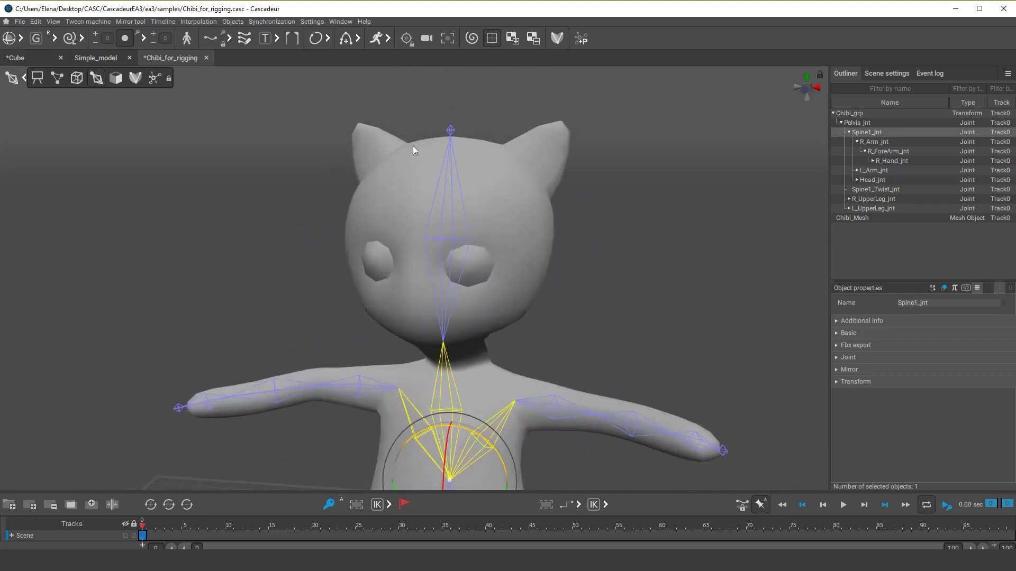
click(616, 241)
Move the left arm joint (undone), raise the left hand and nudge the left forearm.
scroll(647, 338, down, 5)
key(w)
click(540, 285)
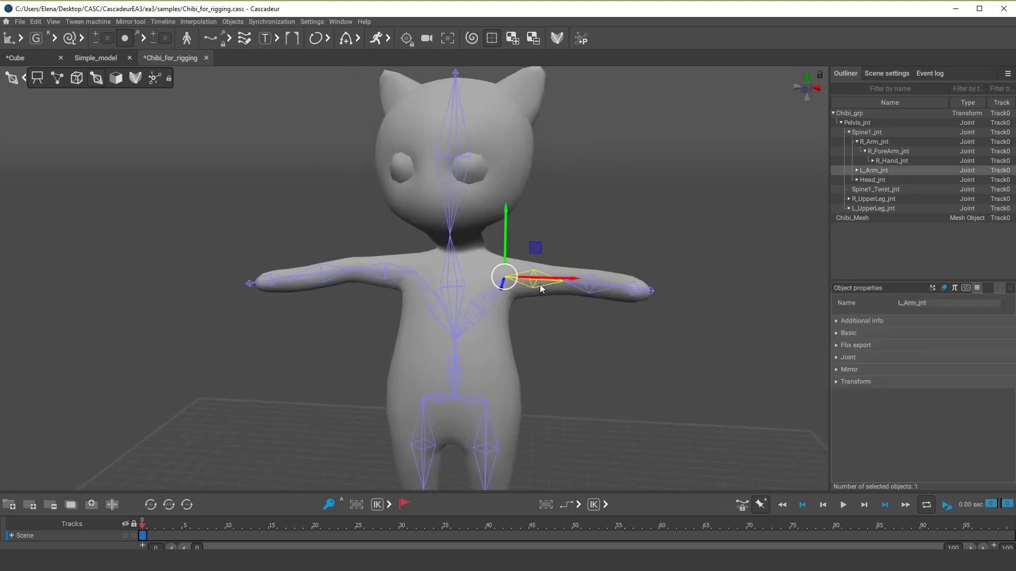
drag(540, 284, 572, 257)
key(ctrl+z)
drag(640, 286, 657, 234)
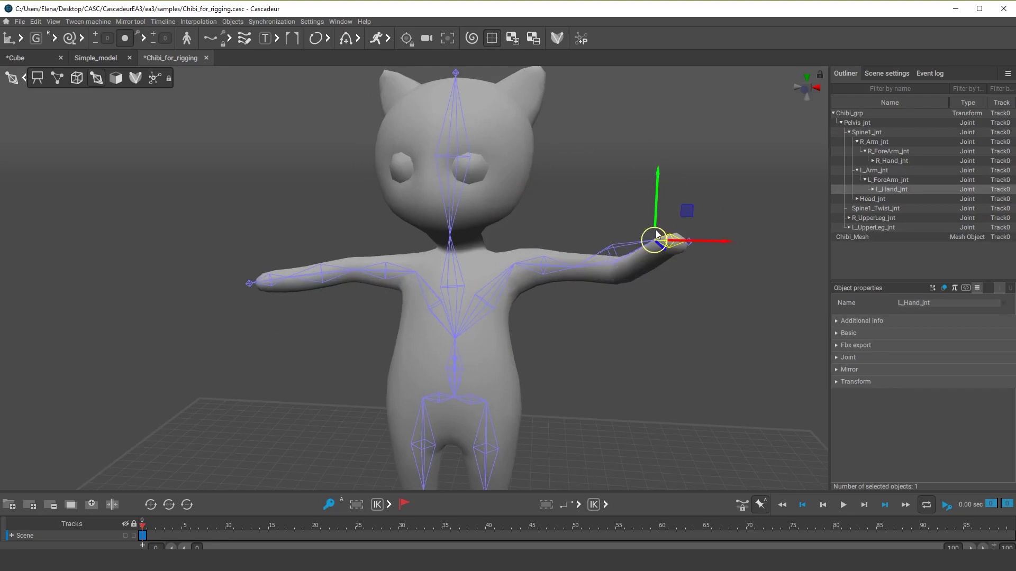
click(621, 268)
mouse_move(584, 268)
mouse_down()
mouse_move(570, 228)
mouse_move(589, 270)
mouse_up()
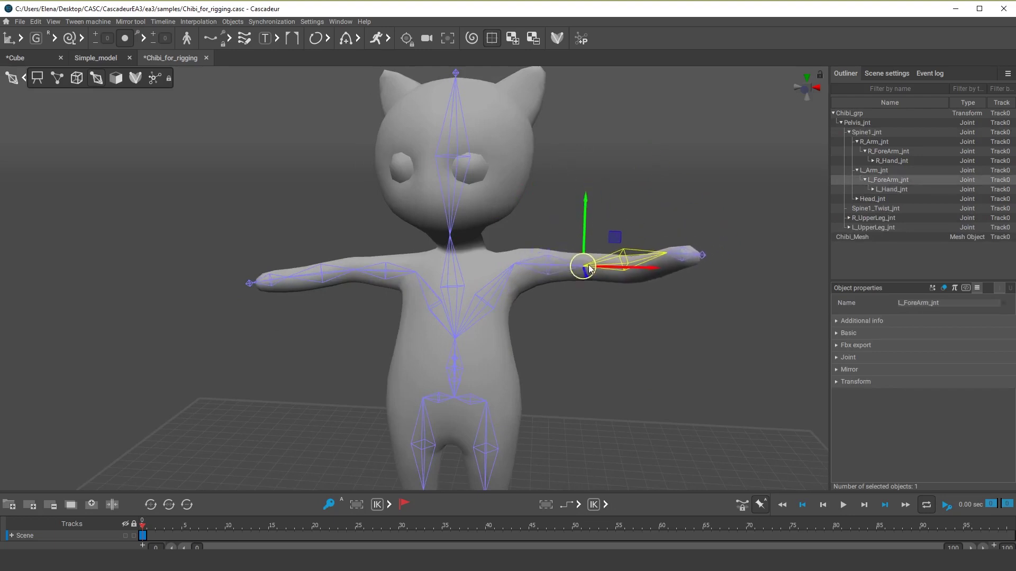
click(542, 329)
scroll(518, 349, down, 3)
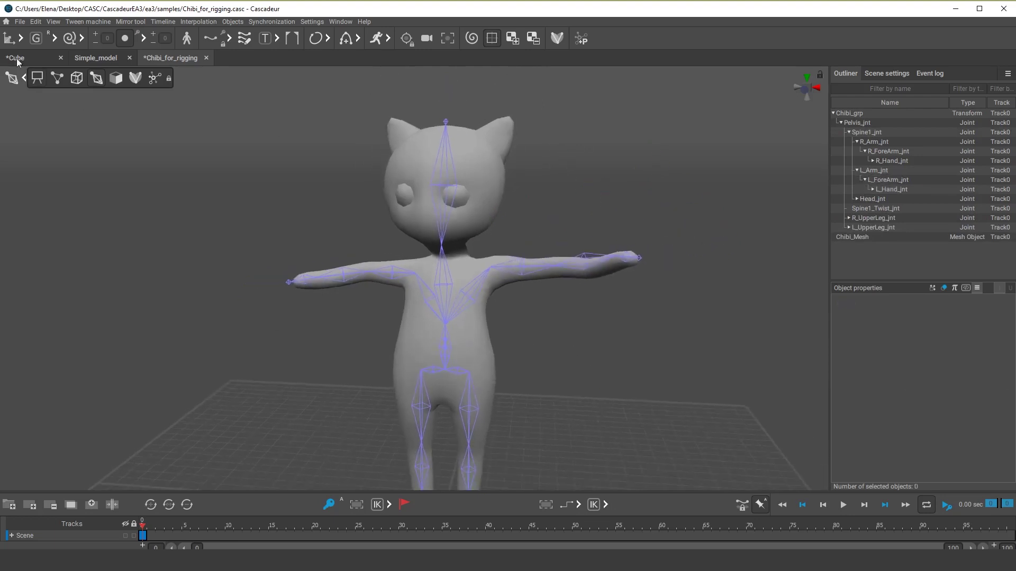
Load the CHIBI sample in a new tab and swing its right arm down.
click(6, 22)
click(683, 233)
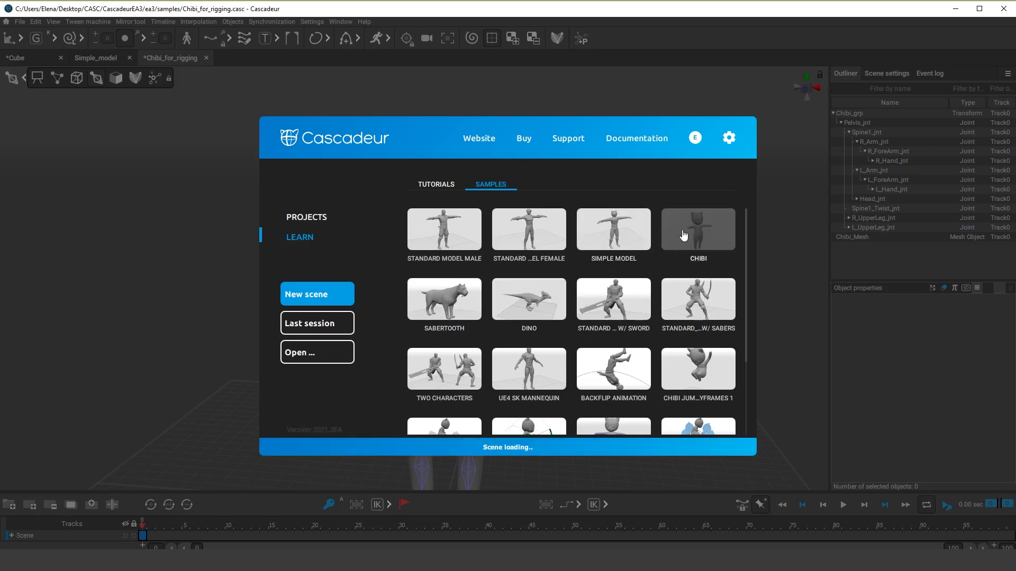
scroll(421, 277, up, 5)
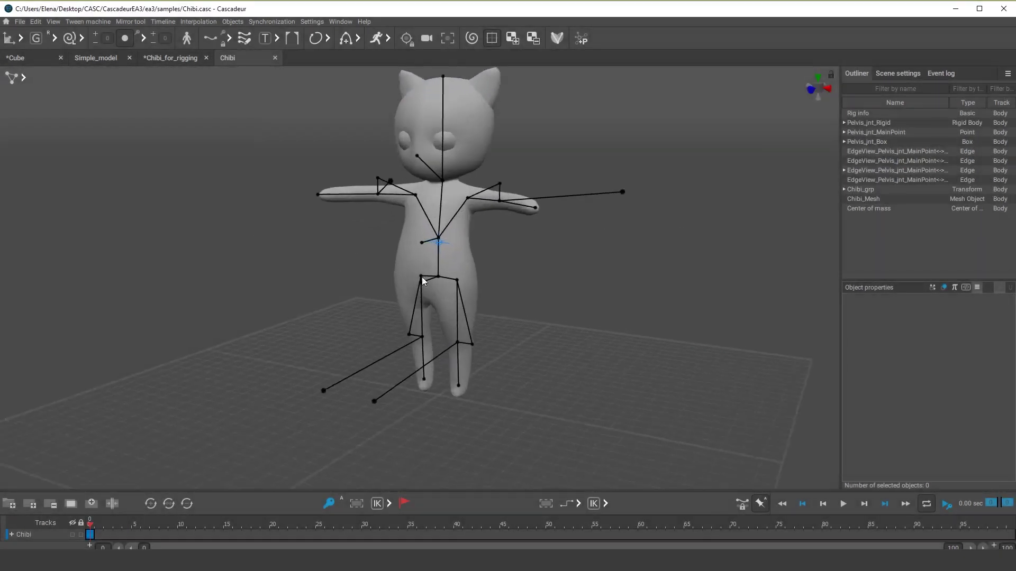
middle_drag(443, 294, 474, 328)
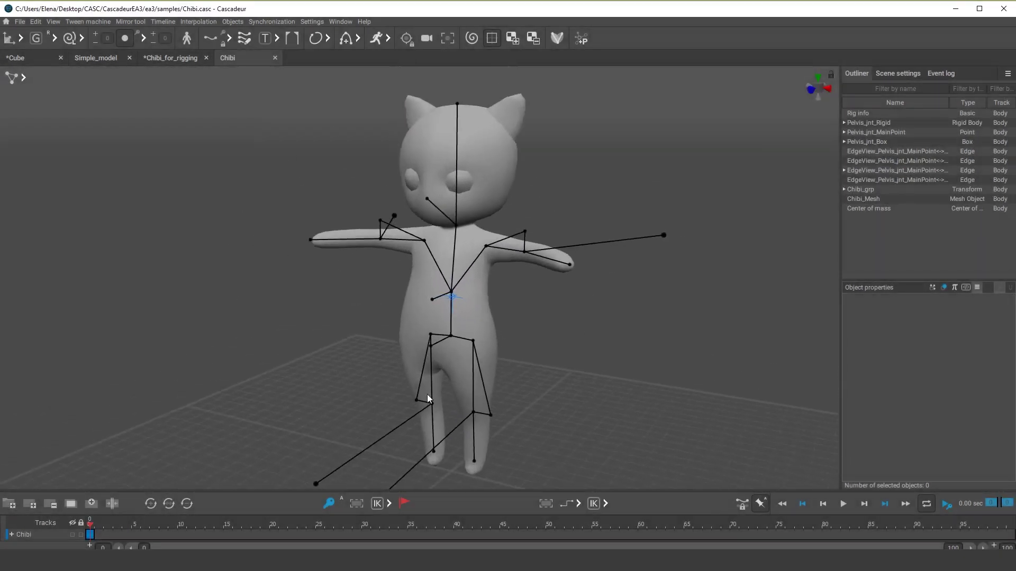
click(313, 238)
mouse_move(318, 236)
mouse_down()
mouse_move(334, 254)
mouse_move(327, 174)
mouse_move(329, 354)
mouse_move(335, 162)
mouse_move(336, 228)
mouse_move(327, 242)
mouse_up()
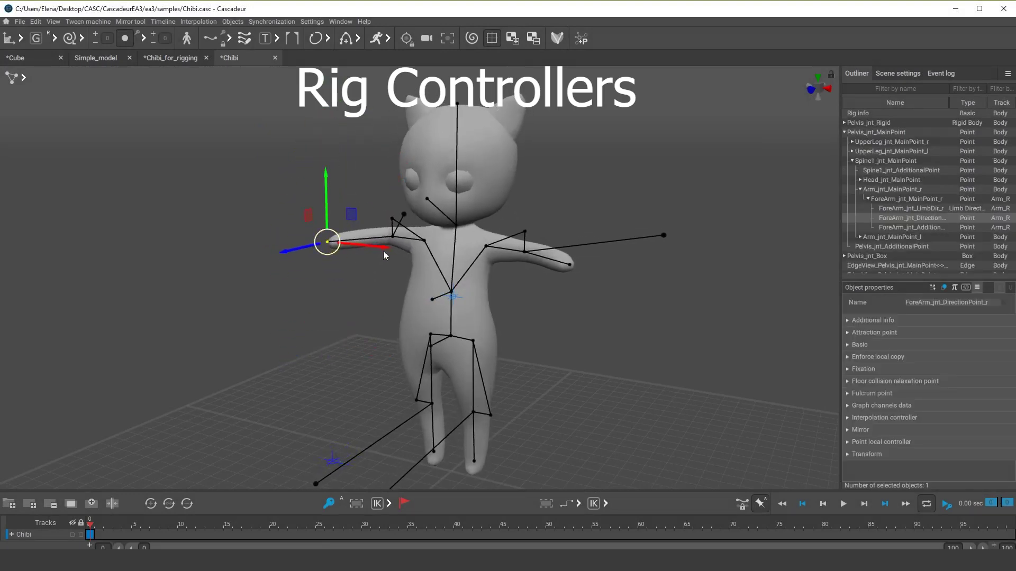
Tilt the character's head, shift the left foot and place the left hand by the hip.
click(456, 228)
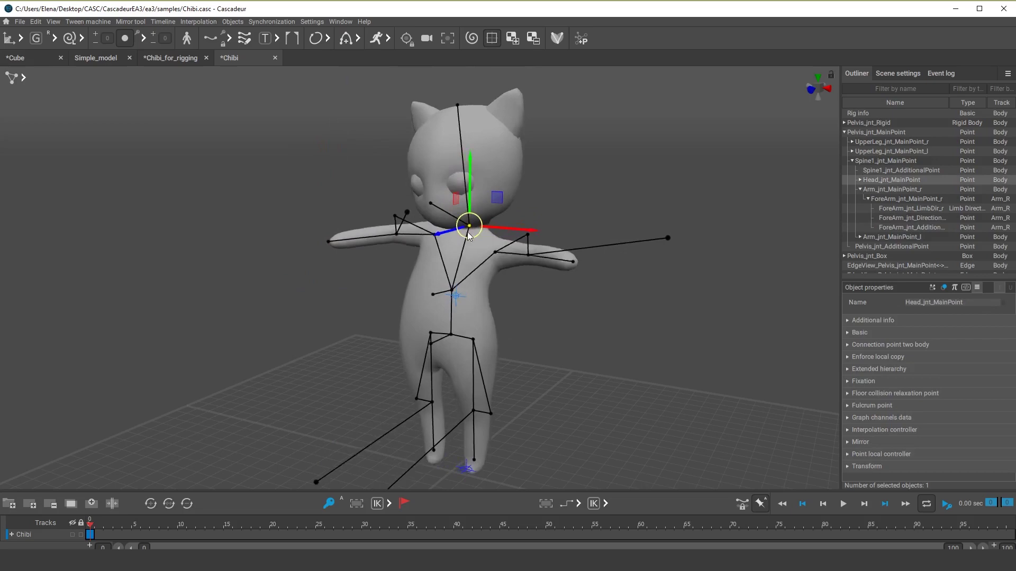
double_click(456, 233)
mouse_move(456, 225)
mouse_down()
mouse_move(427, 224)
mouse_move(455, 224)
mouse_up()
click(473, 464)
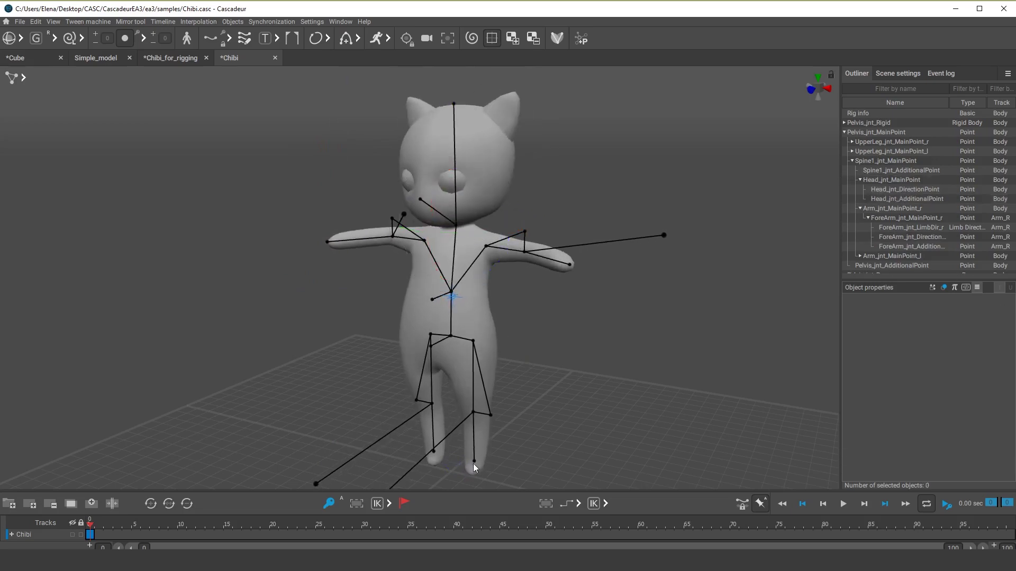
click(474, 466)
mouse_move(474, 461)
mouse_down()
mouse_move(438, 411)
mouse_move(404, 454)
mouse_move(579, 479)
mouse_move(526, 456)
mouse_move(479, 463)
mouse_up()
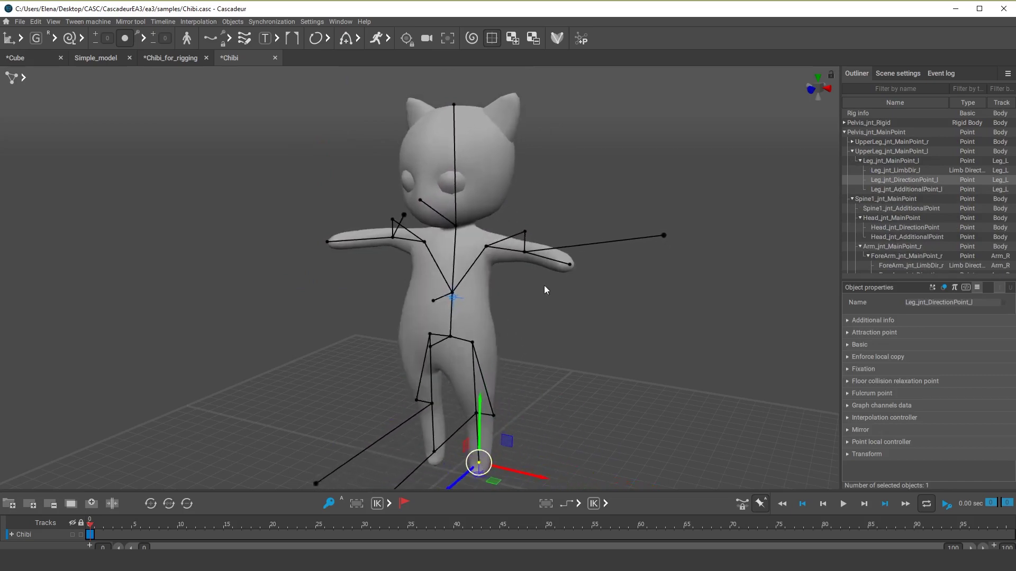
drag(572, 269, 520, 295)
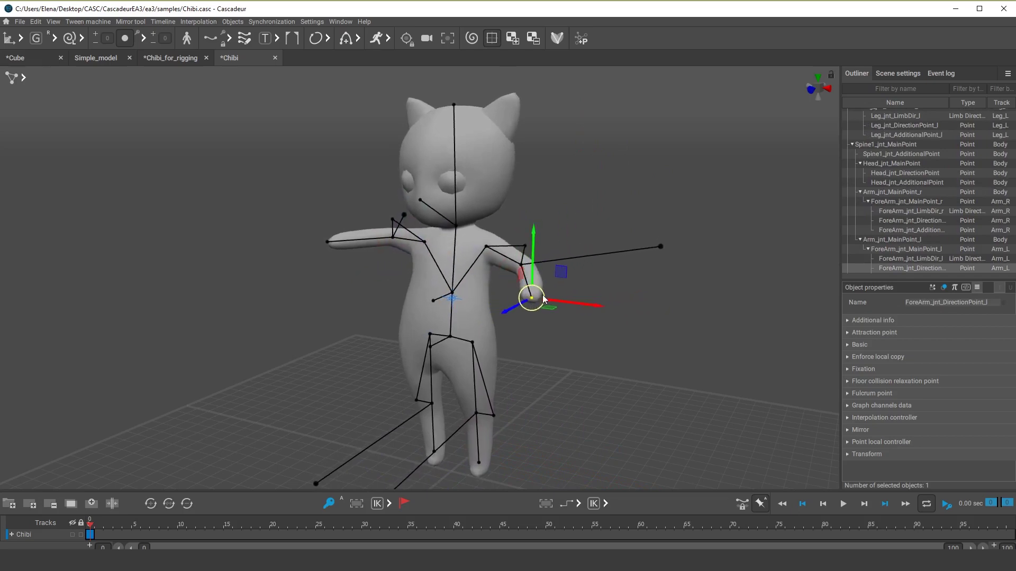
click(486, 405)
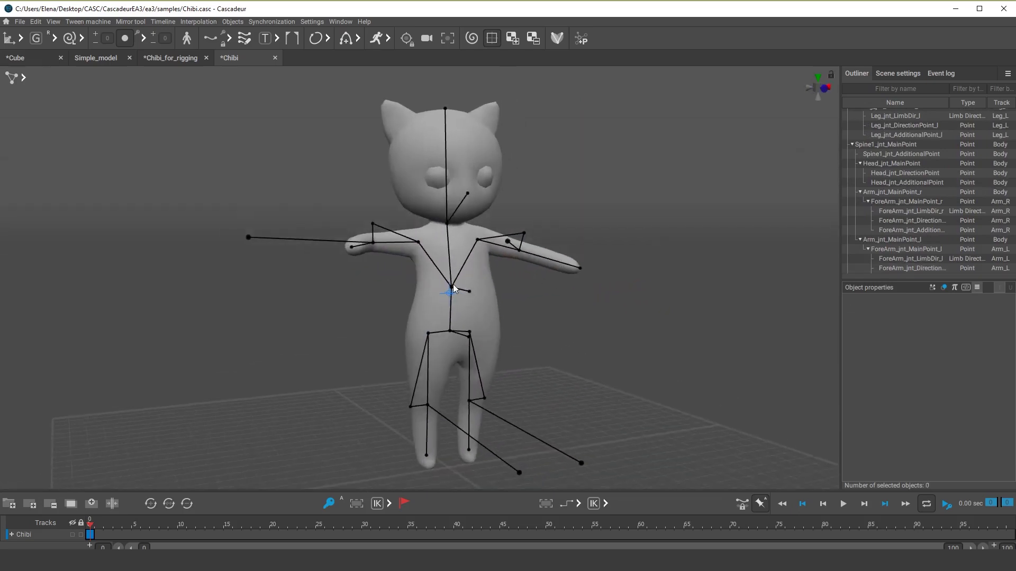
Rotate the upper body from the spine point and then back toward T-pose.
double_click(452, 288)
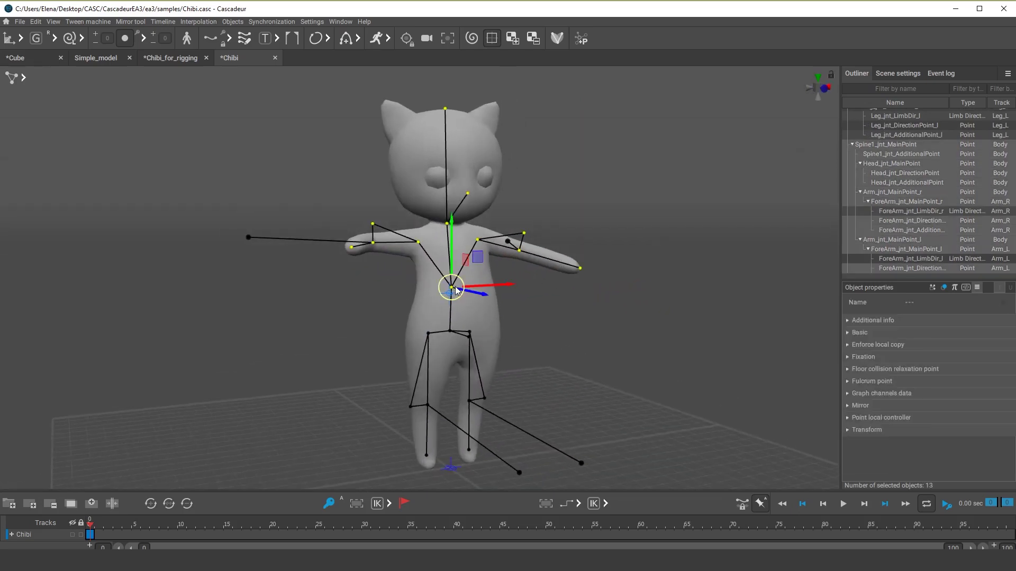
key(e)
drag(455, 306, 565, 332)
click(456, 221)
Straighten the head and bring the right hand back down beside the body.
double_click(453, 221)
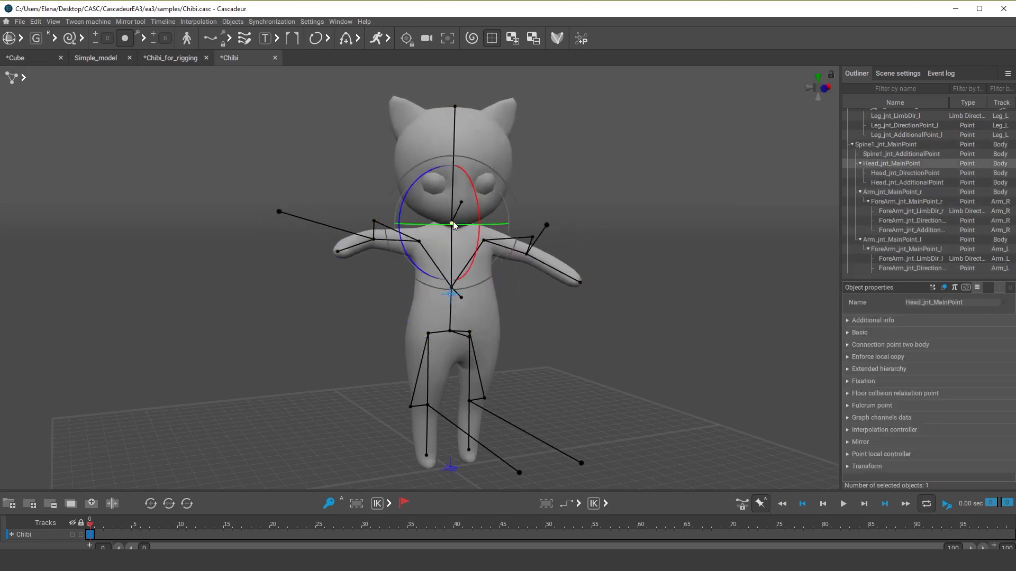
drag(452, 221, 450, 249)
click(429, 288)
click(337, 252)
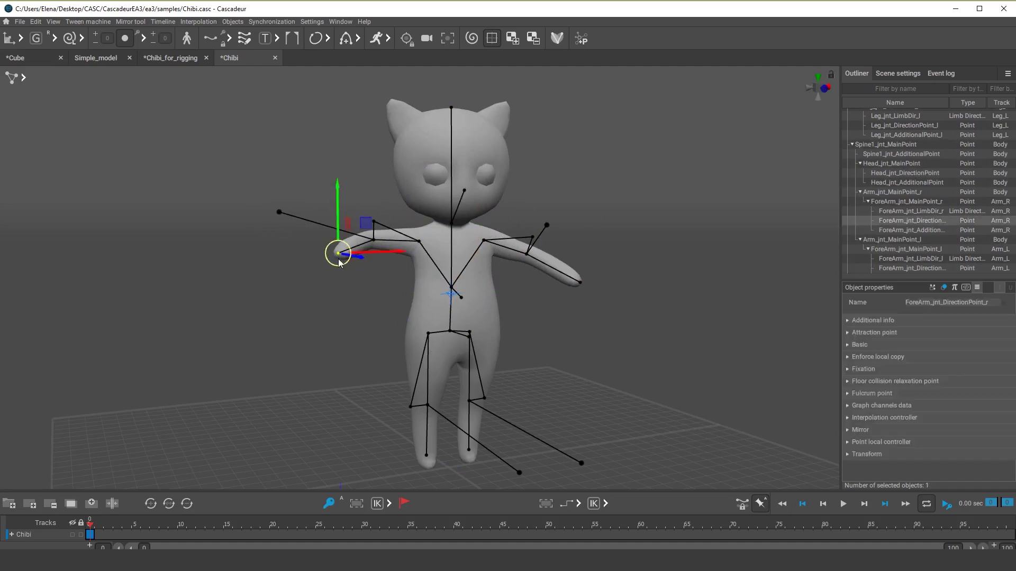
drag(337, 253, 343, 291)
click(230, 270)
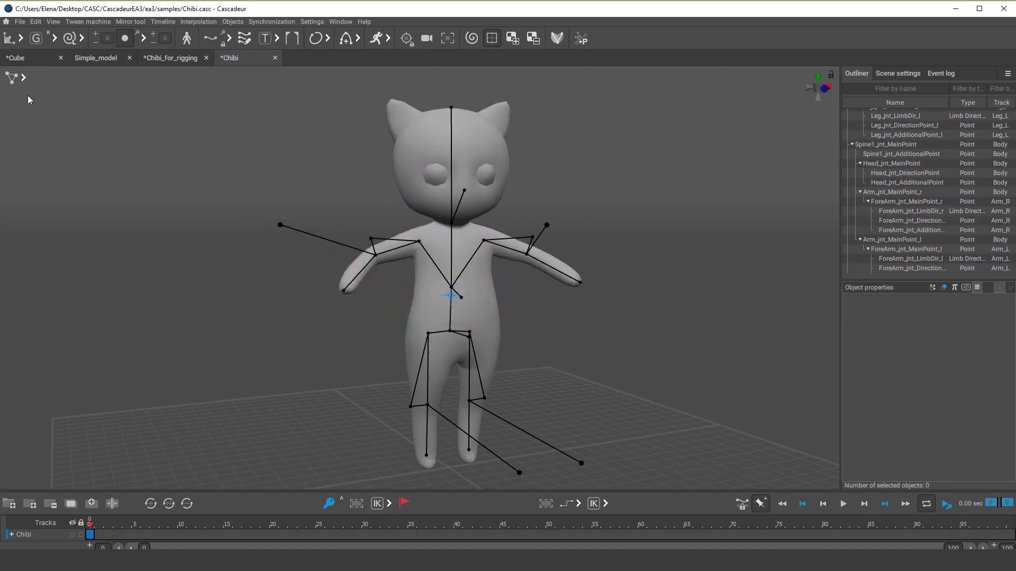
Switch to Rigid Bodies selection and select the head, Spine1 and pelvis bodies.
click(24, 79)
click(135, 78)
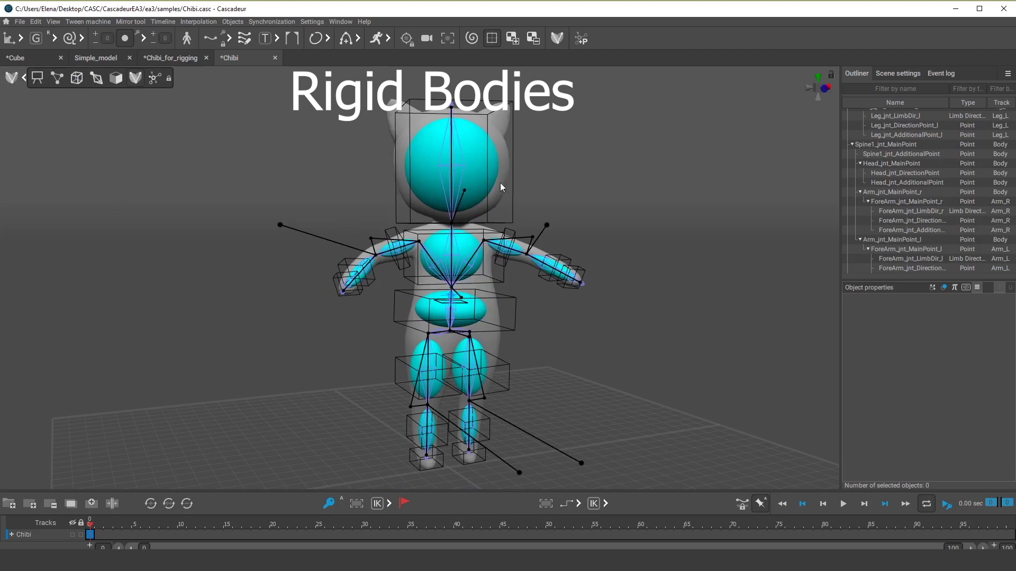
click(478, 173)
click(467, 246)
click(469, 313)
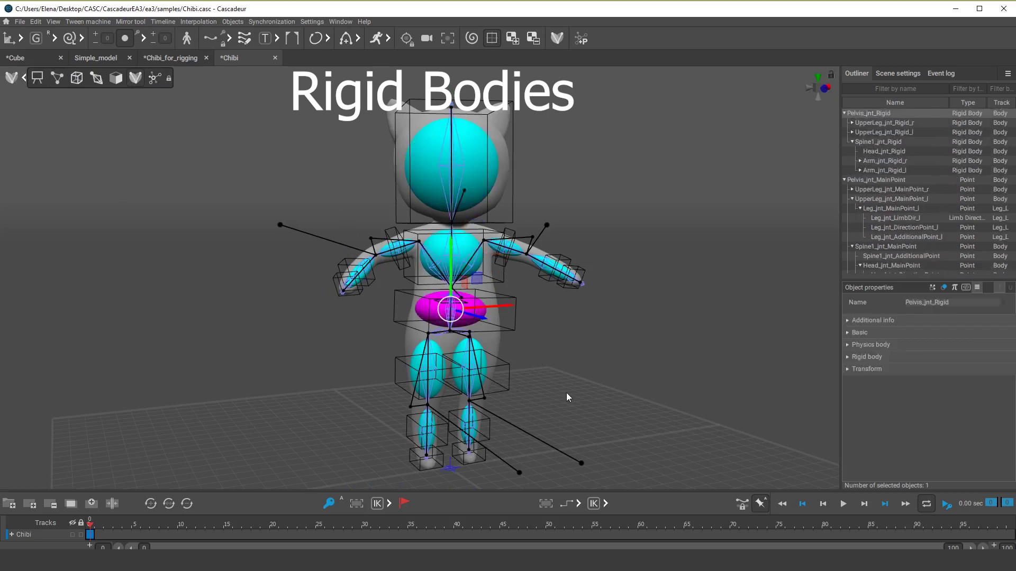
click(566, 394)
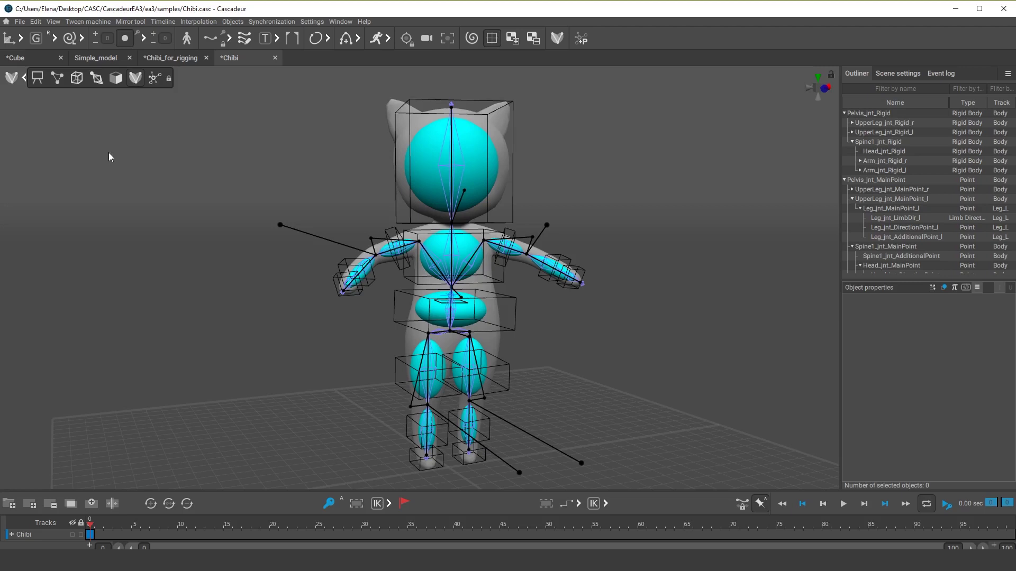
Back in points mode, raise the left arm and swing both legs outward.
click(54, 79)
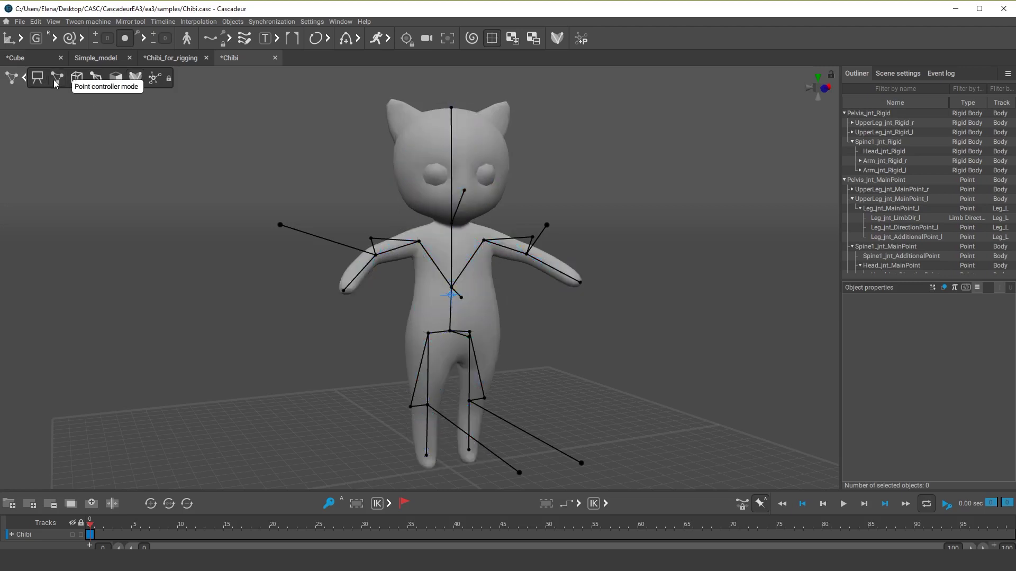
click(581, 283)
drag(581, 283, 562, 244)
drag(470, 448, 598, 436)
drag(406, 471, 444, 461)
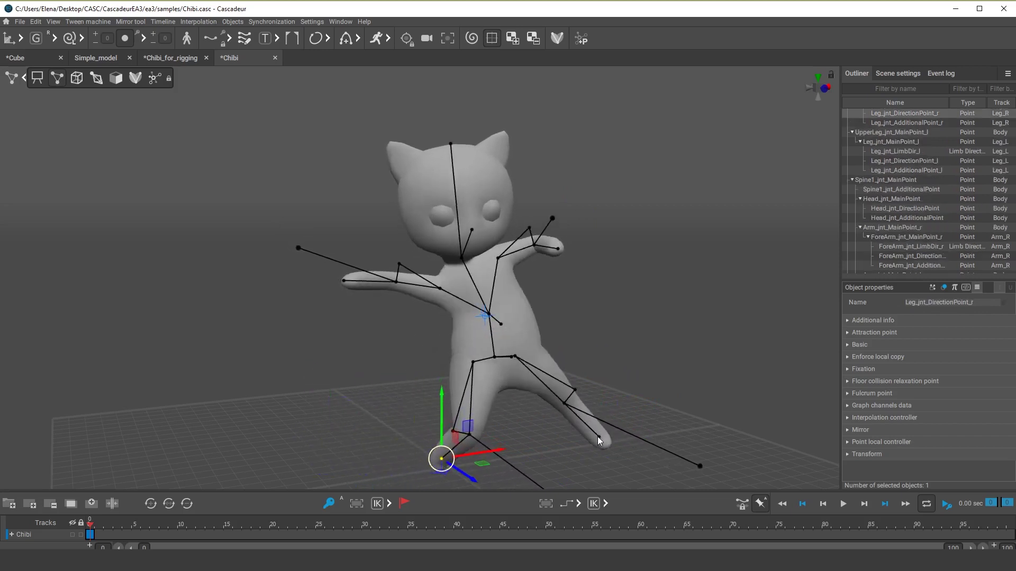
drag(598, 439, 553, 440)
click(665, 367)
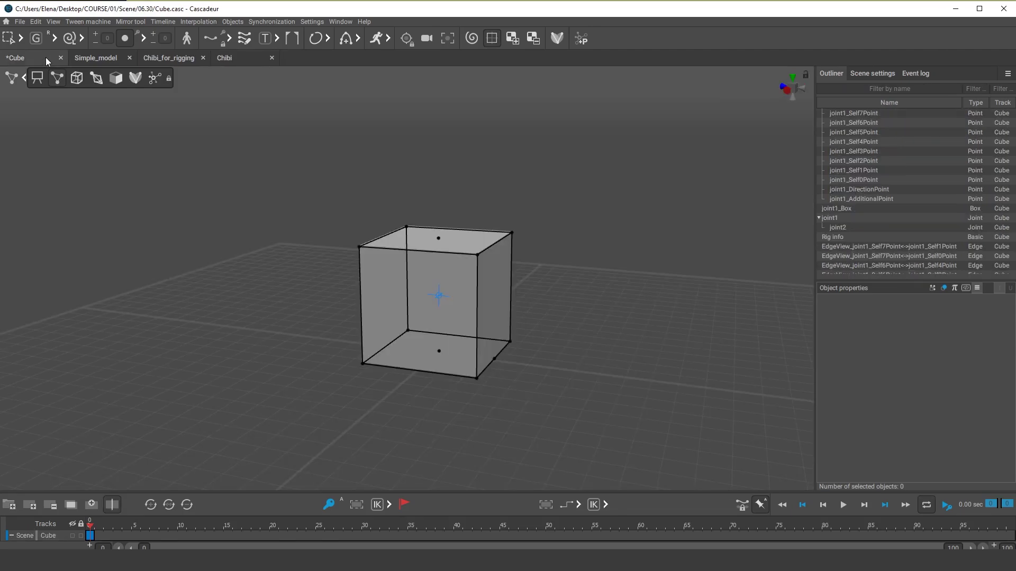
Select each of the cube's eight corner points in turn, then clear the selection.
click(362, 247)
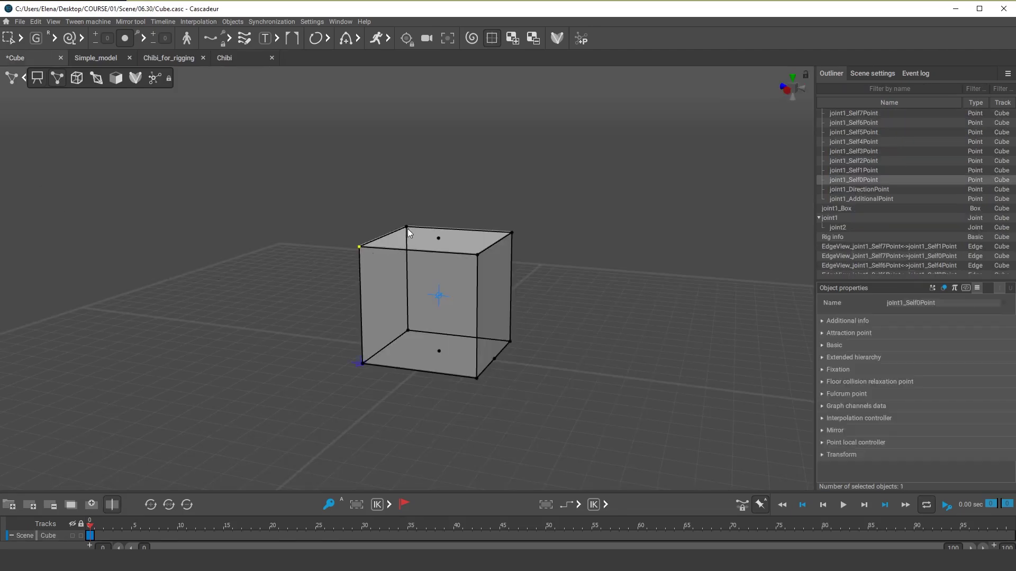
click(407, 228)
click(512, 233)
click(479, 255)
click(510, 342)
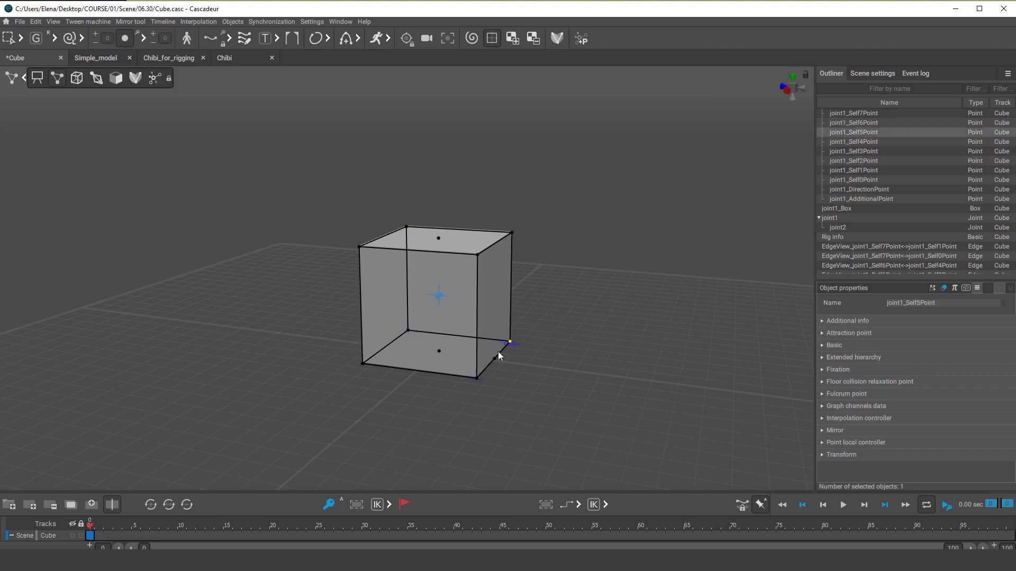
click(475, 377)
click(408, 329)
click(364, 364)
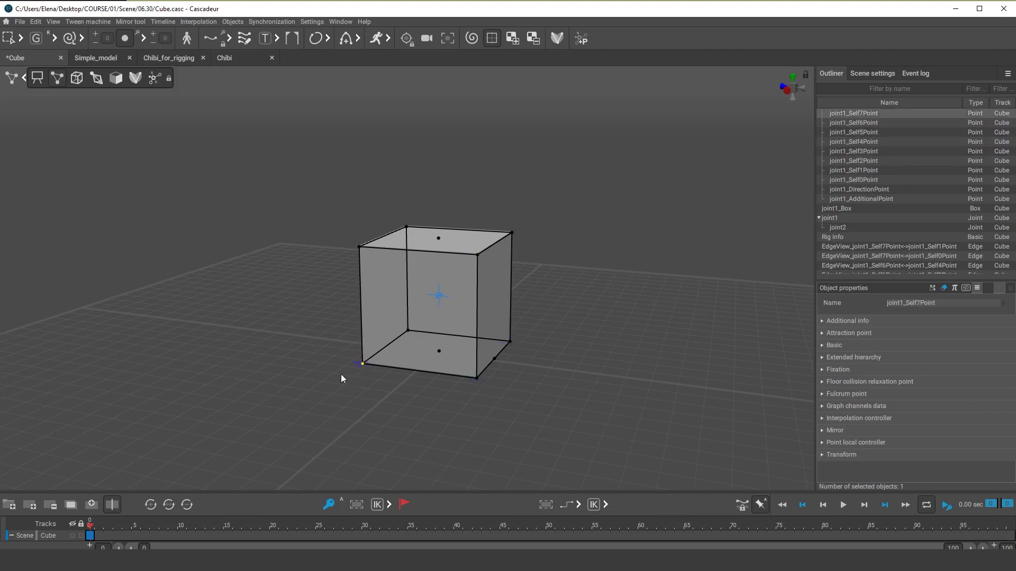
click(318, 308)
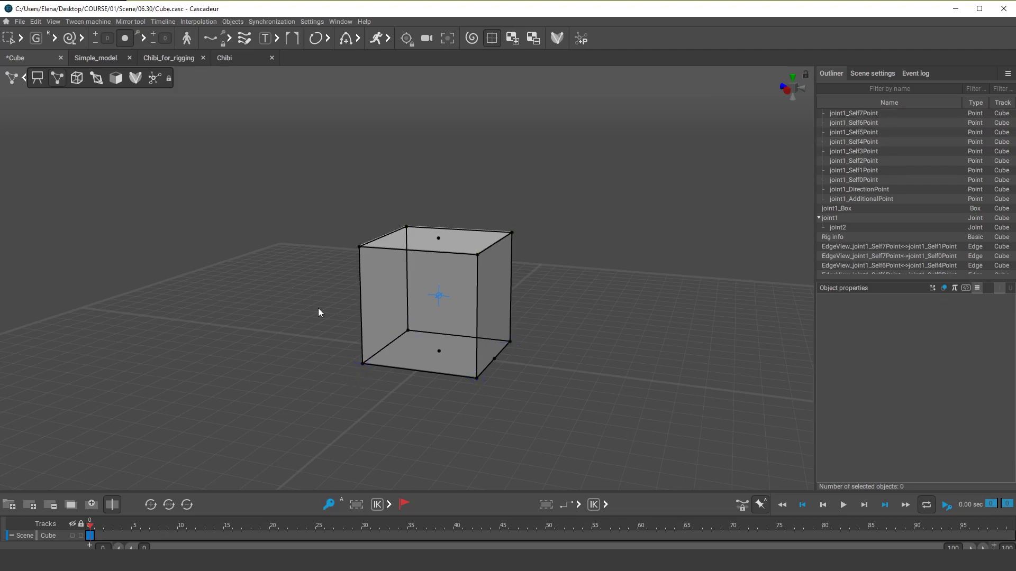
With the Translate tool, drag the top-left corner point sideways to tilt the cube.
click(21, 38)
key(w)
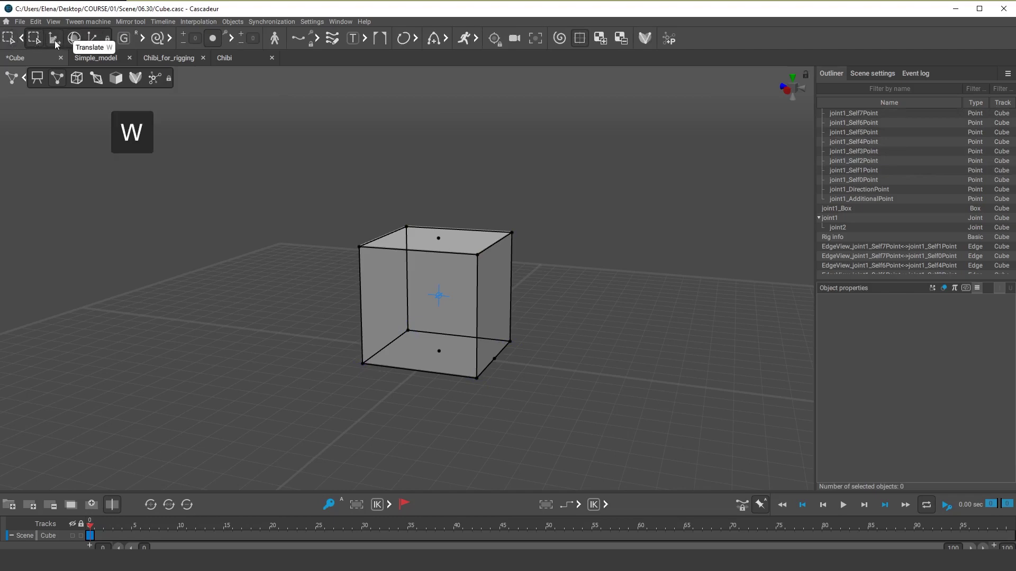
click(55, 40)
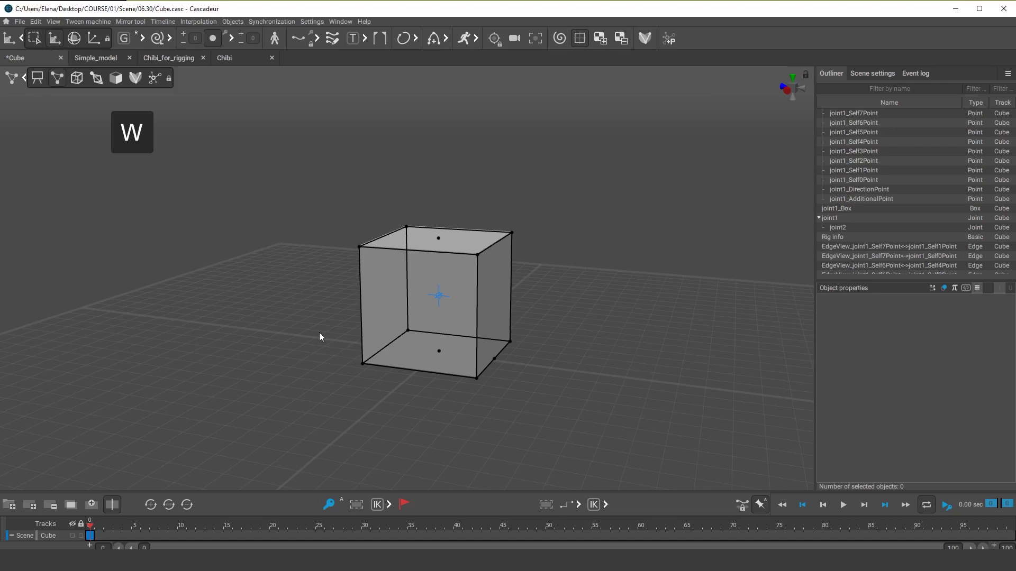
click(358, 247)
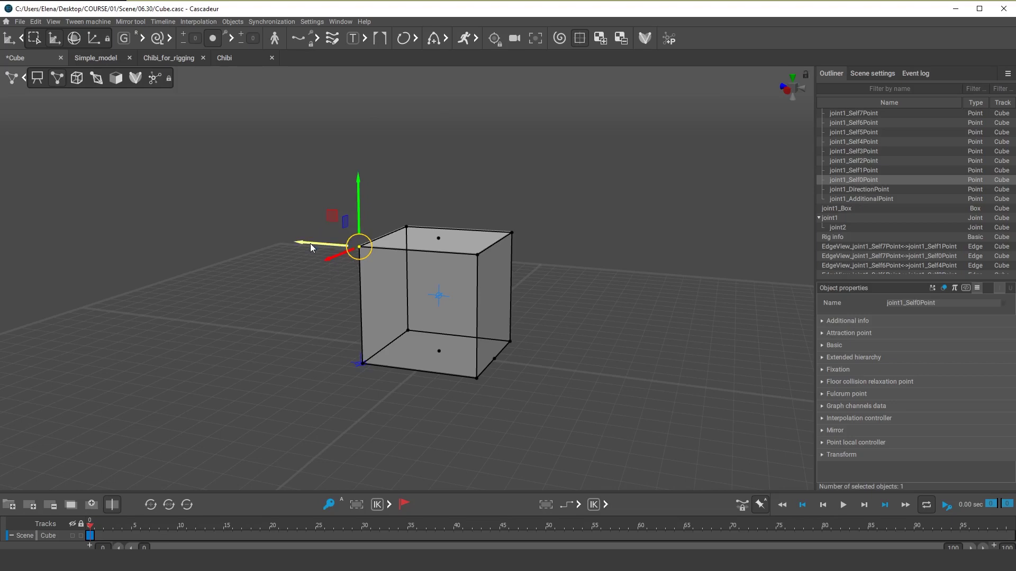
drag(310, 243, 331, 242)
Select all eleven cube points and move the whole cube around the scene.
click(311, 271)
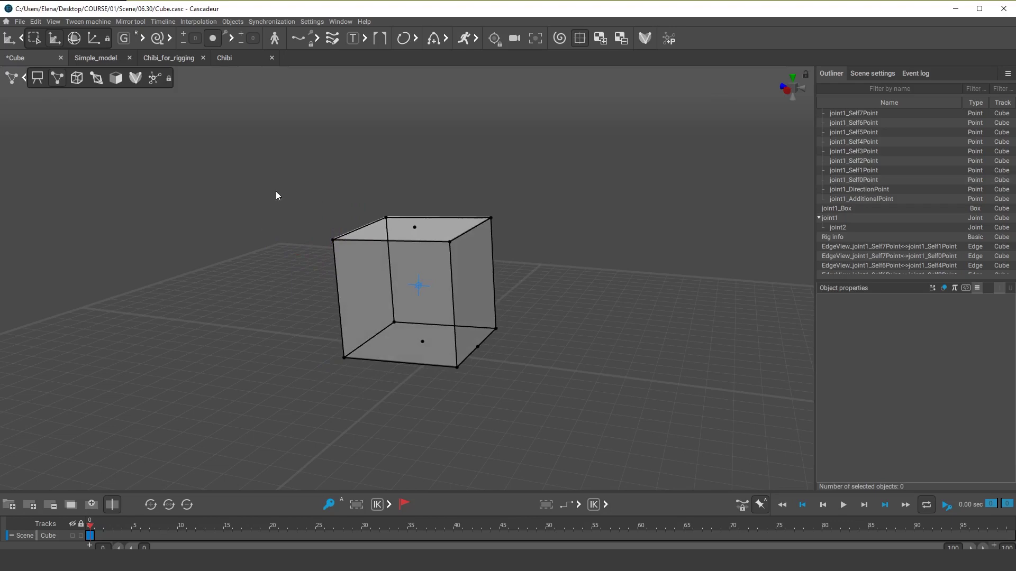
drag(581, 416, 582, 416)
drag(424, 338, 453, 369)
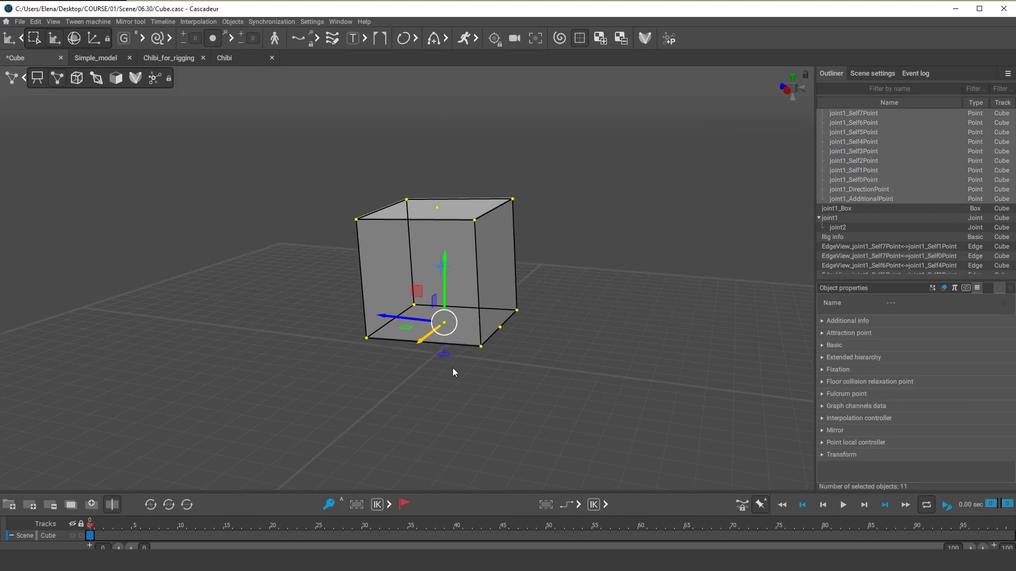
click(452, 369)
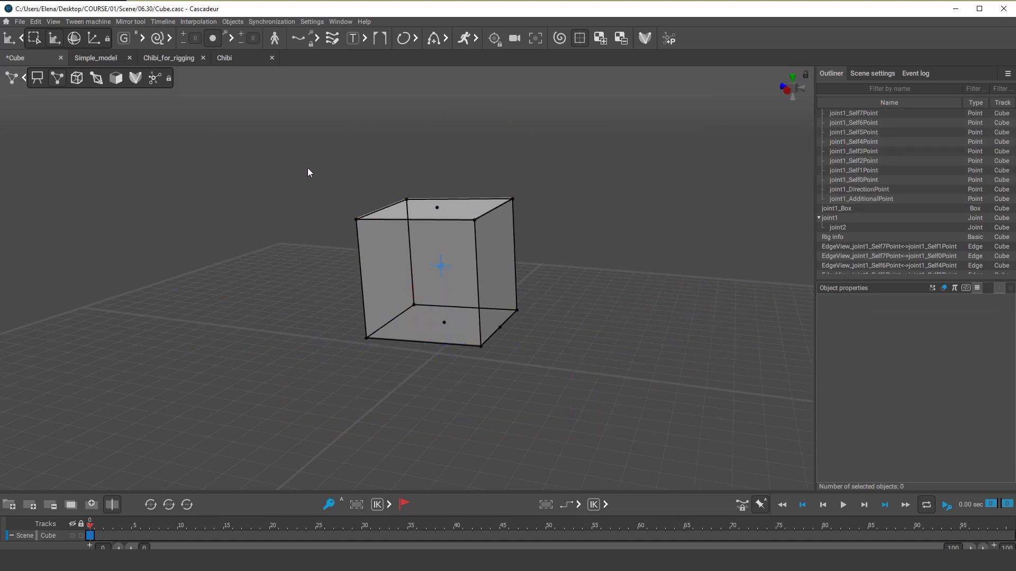
Try region selection and double-click to select all of the cube's points.
drag(297, 141, 303, 147)
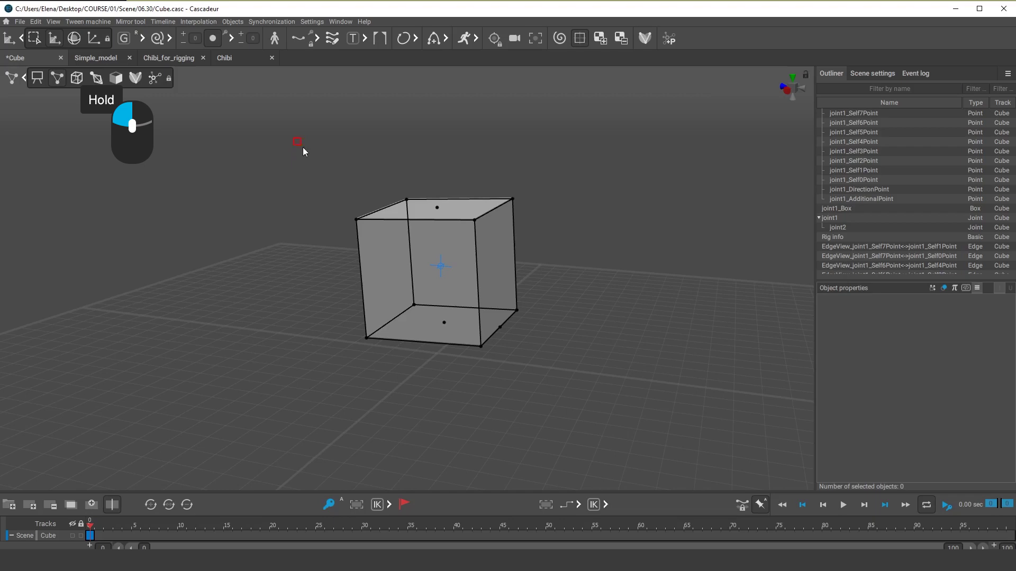
drag(352, 197, 589, 364)
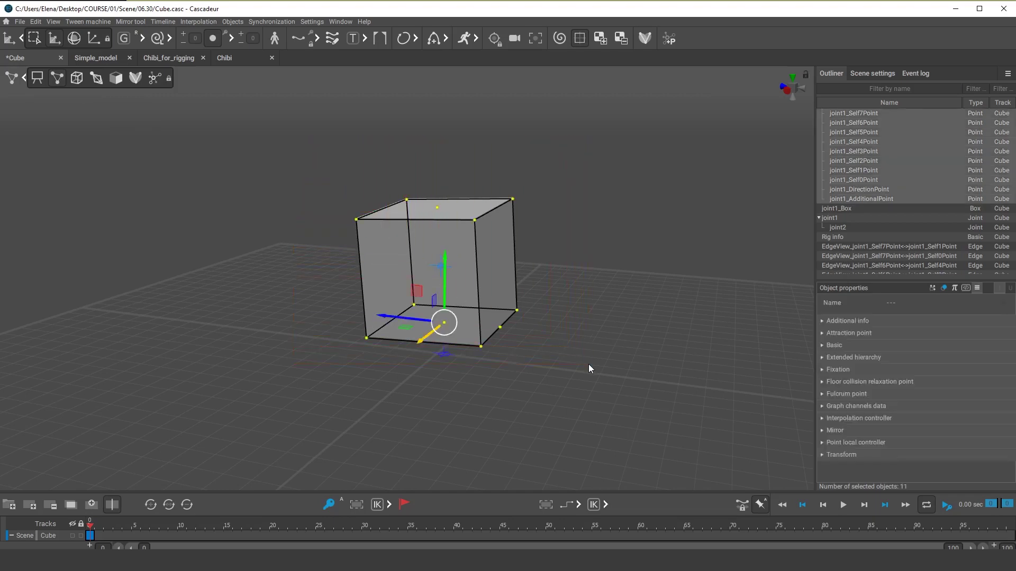
double_click(451, 368)
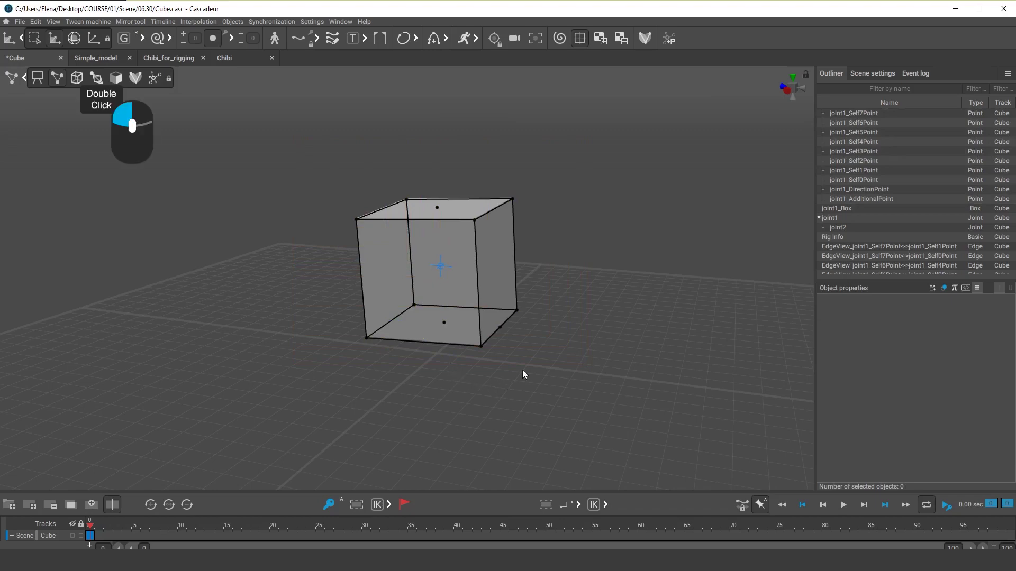
click(444, 323)
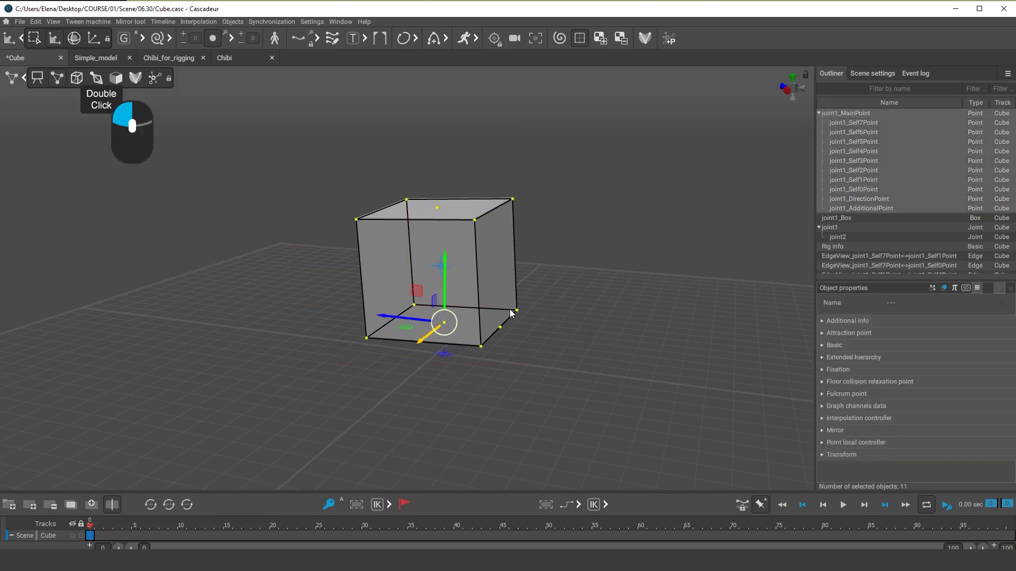
double_click(484, 224)
double_click(474, 220)
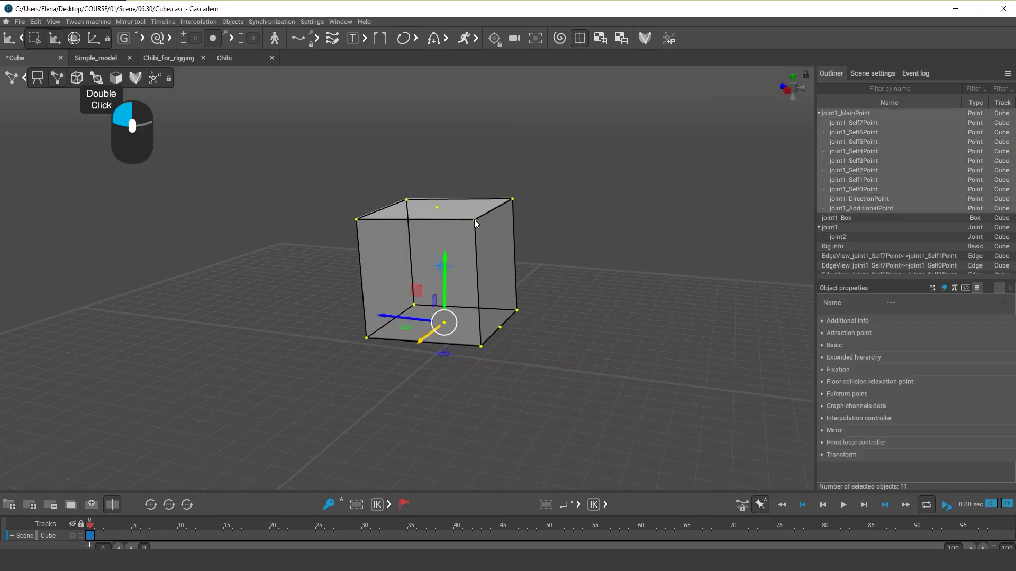
click(534, 259)
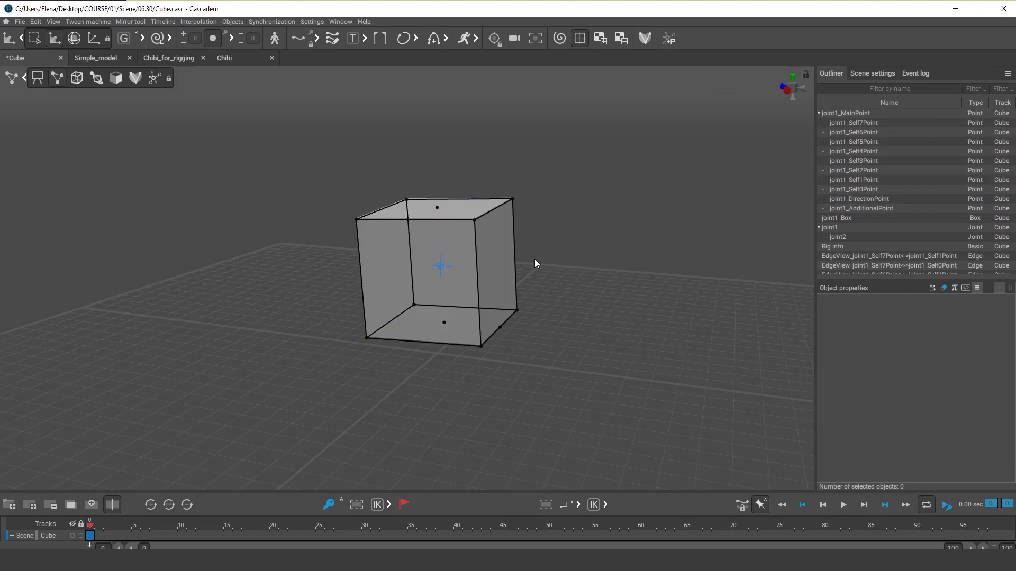
Add all eight corners one by one, then marquee-select all points and shift the cube left.
shift+click(356, 220)
shift+click(407, 200)
shift+click(476, 220)
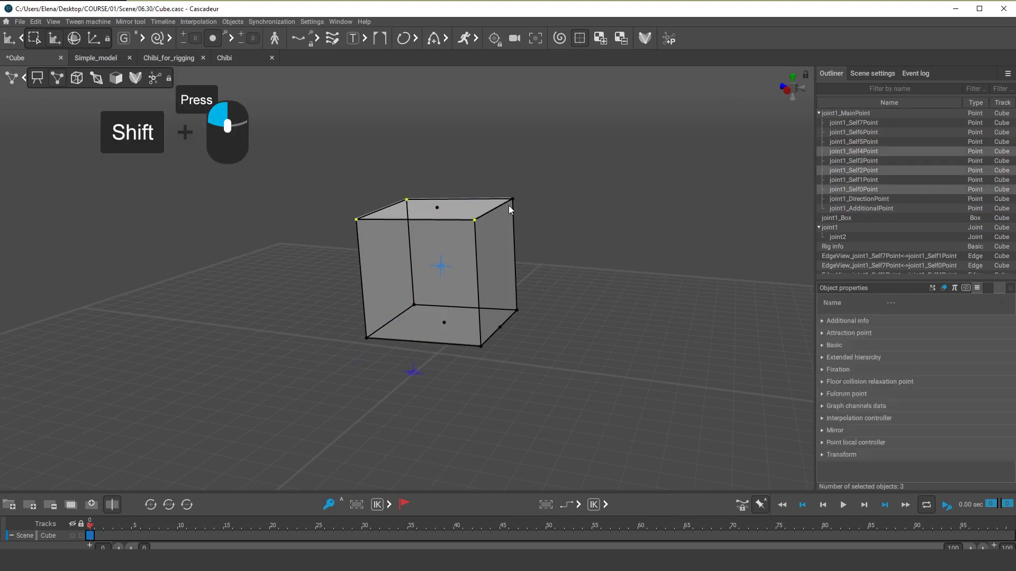
shift+click(511, 199)
shift+click(515, 312)
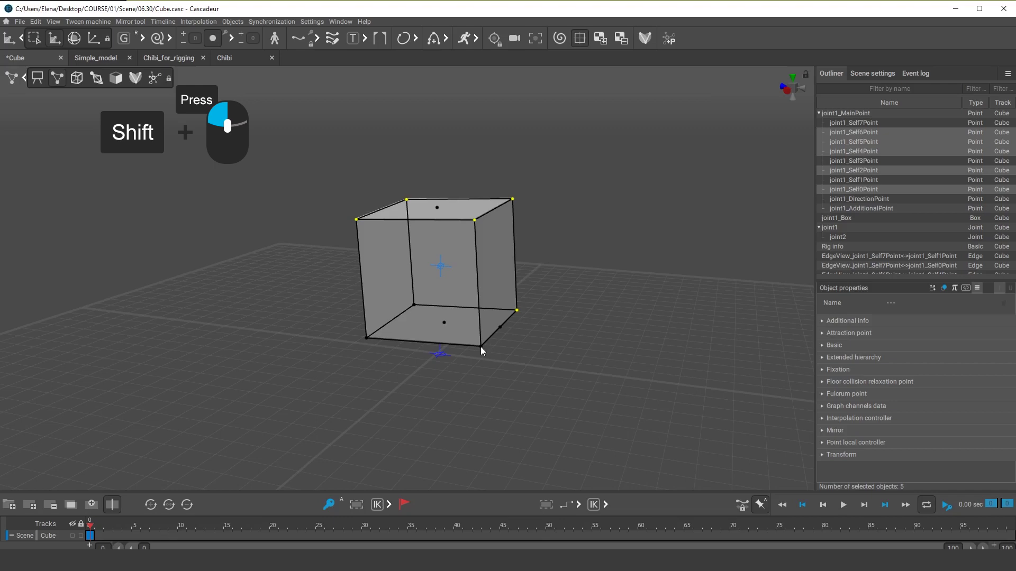
shift+click(481, 347)
shift+click(414, 305)
shift+click(366, 337)
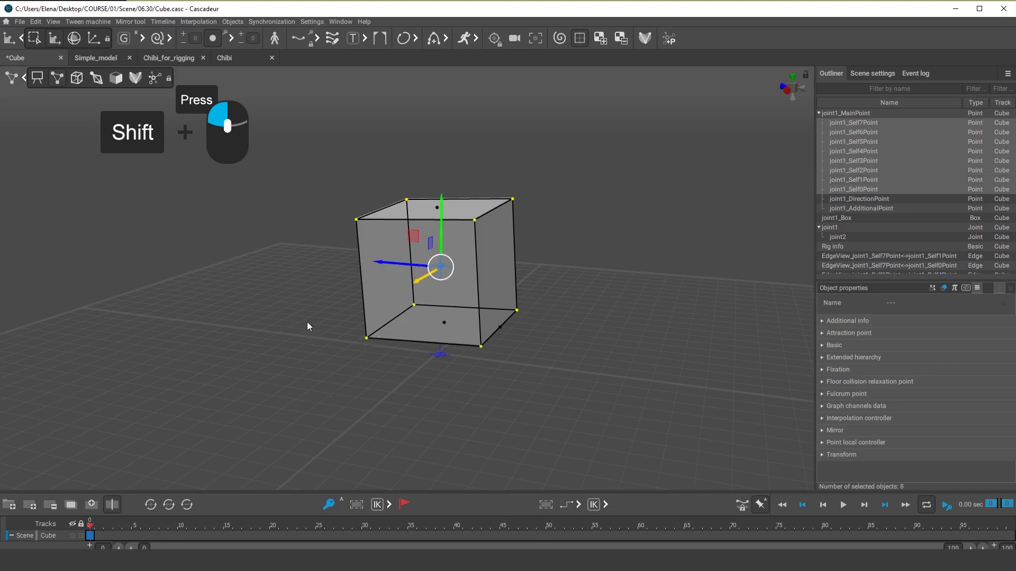
click(295, 305)
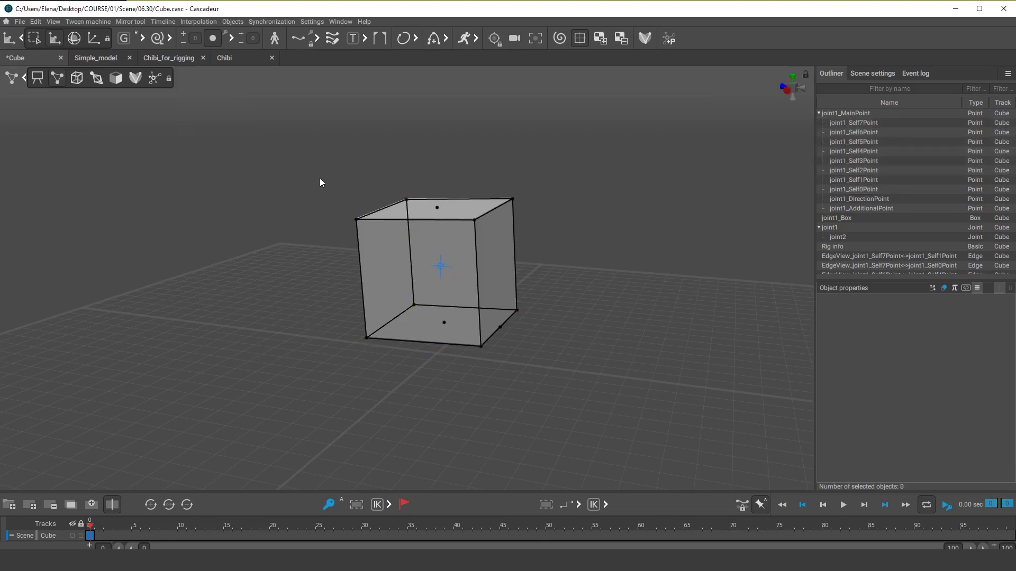
drag(319, 177, 564, 383)
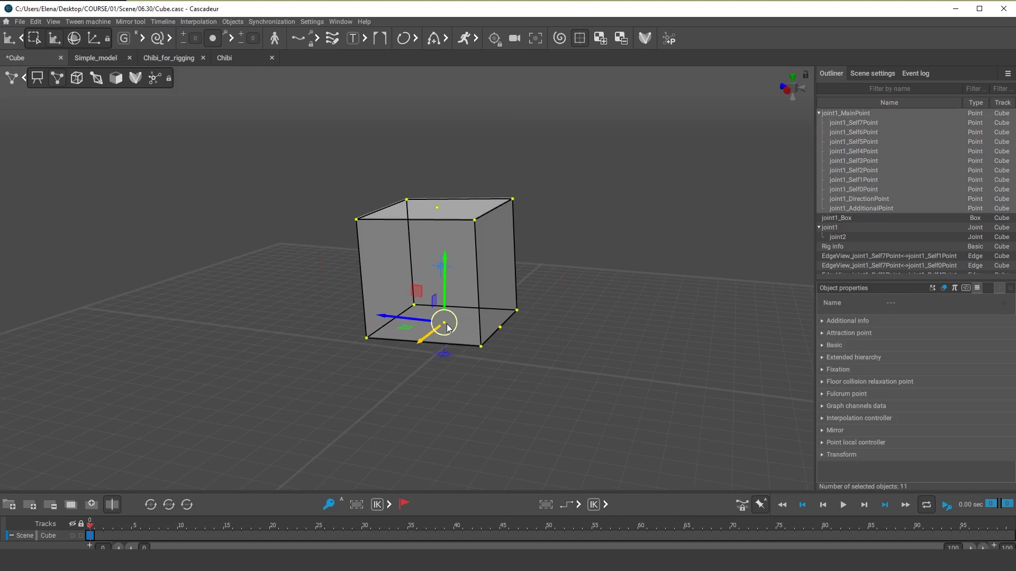
drag(447, 327, 390, 365)
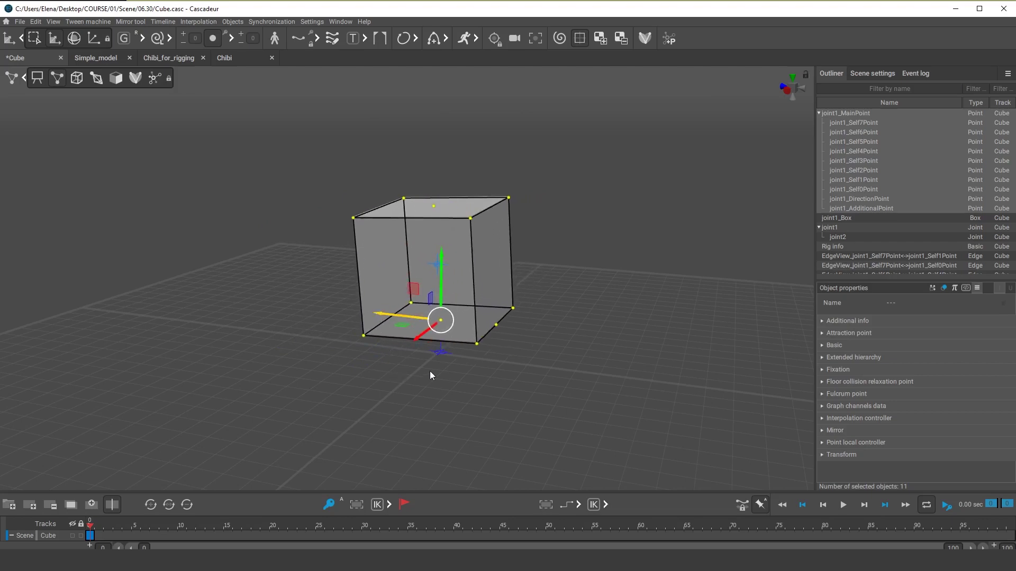
key(e)
click(71, 42)
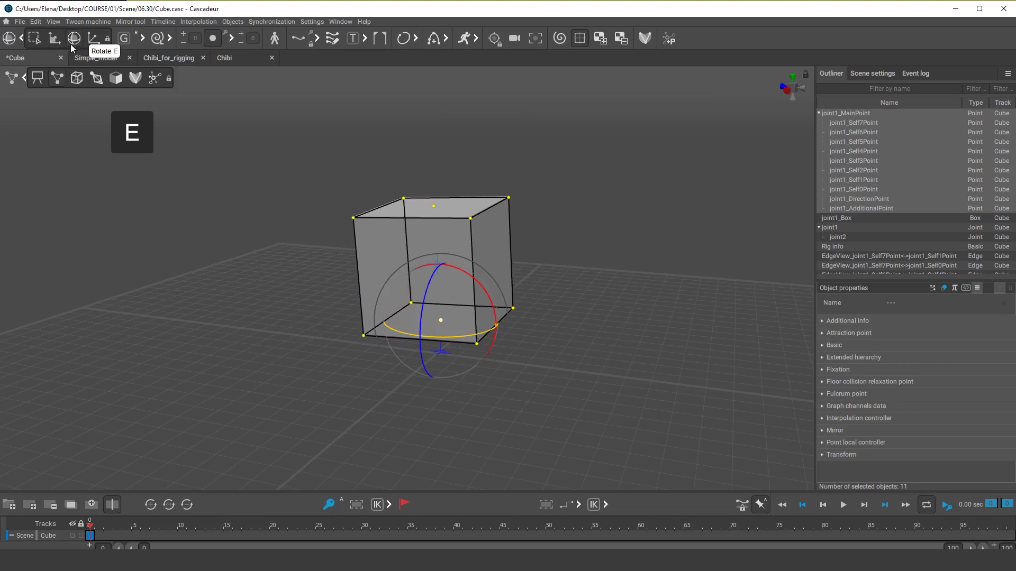
mouse_move(438, 325)
mouse_down()
mouse_move(465, 303)
mouse_move(405, 296)
mouse_move(431, 335)
mouse_move(482, 312)
mouse_move(435, 318)
mouse_move(440, 328)
mouse_up()
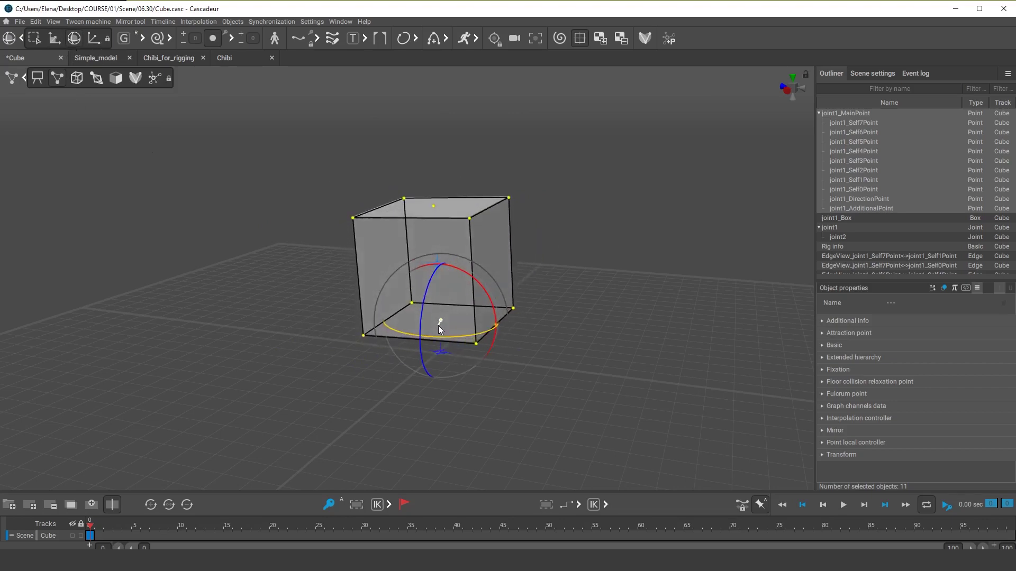
drag(354, 217, 584, 239)
click(469, 238)
Rotate the cube about its top-right corner and as a whole, then select its center of mass.
click(570, 271)
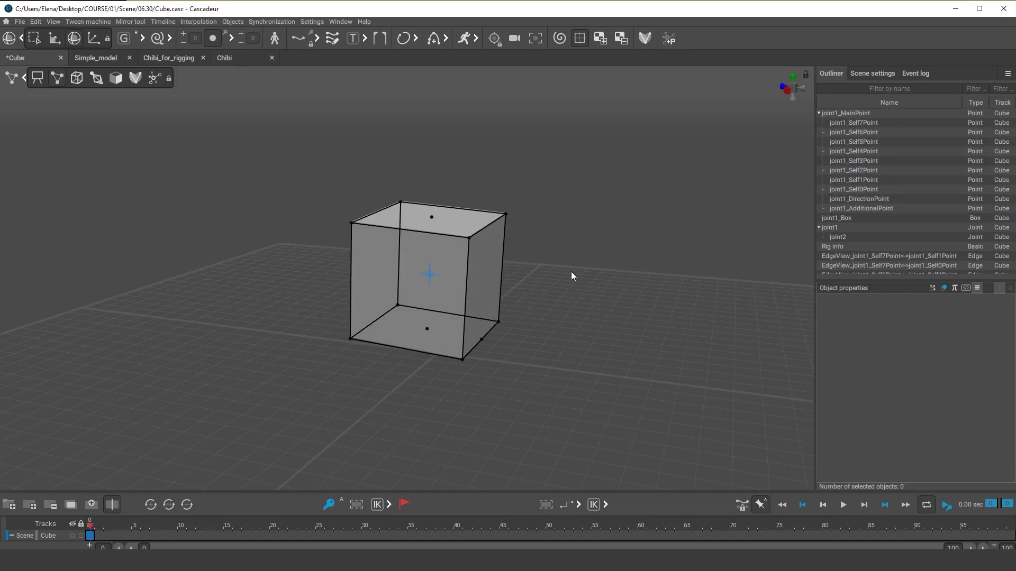
click(506, 214)
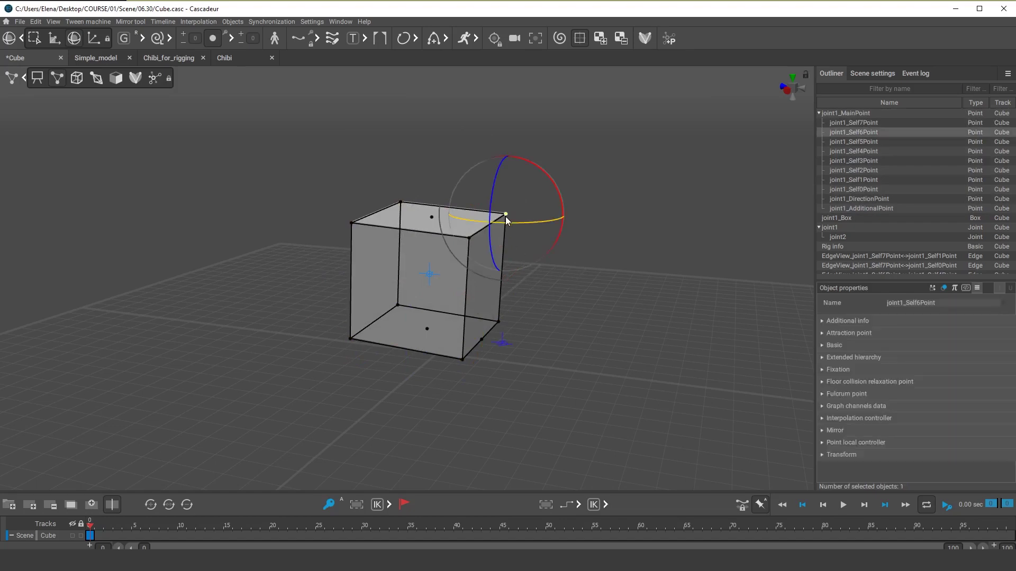
mouse_move(493, 209)
mouse_down()
mouse_move(484, 252)
mouse_move(468, 260)
mouse_move(506, 218)
mouse_up()
click(306, 174)
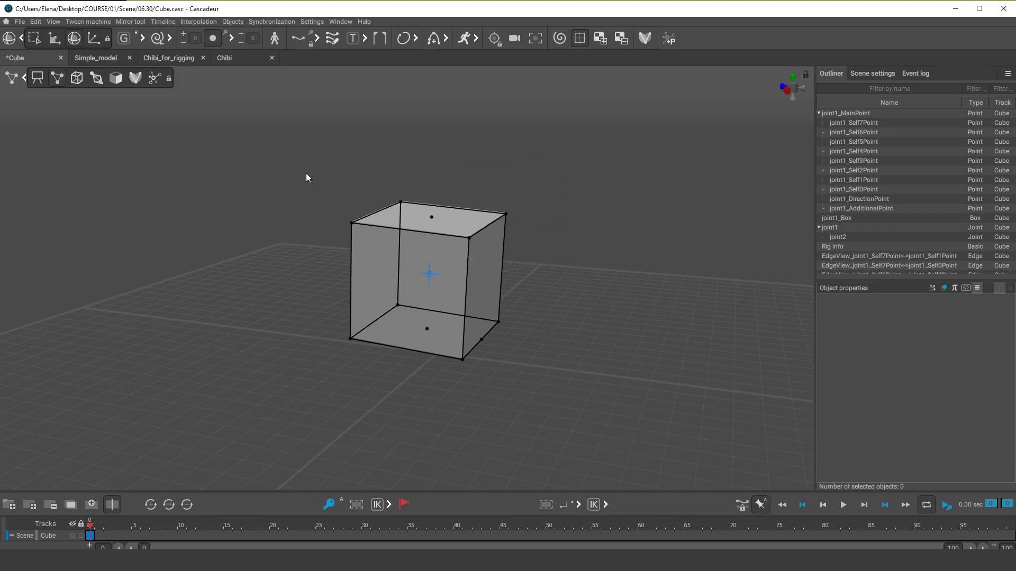
drag(557, 387, 557, 386)
mouse_move(408, 319)
mouse_down()
mouse_move(420, 290)
mouse_move(418, 332)
mouse_move(419, 294)
mouse_move(418, 321)
mouse_up()
click(549, 332)
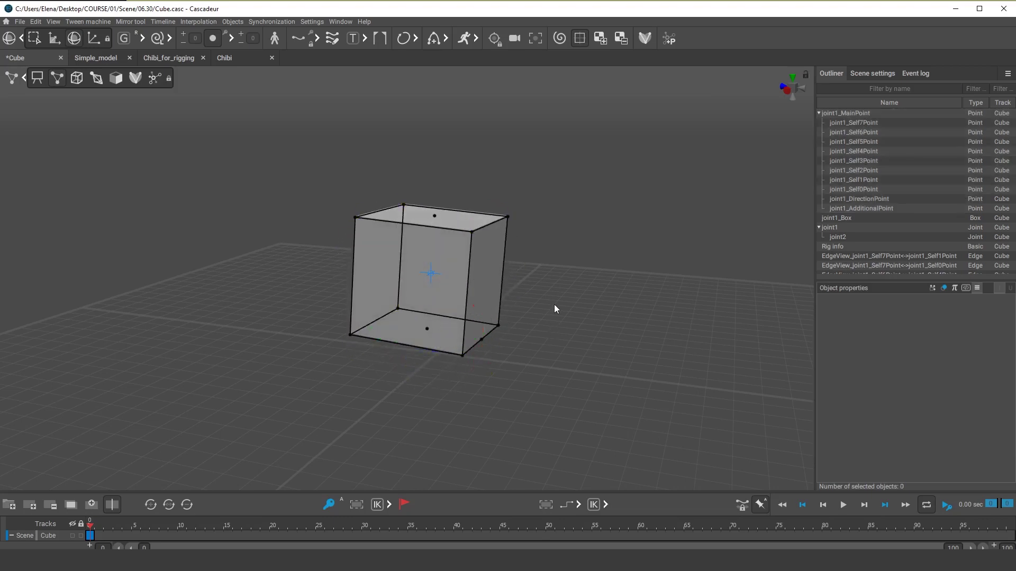
click(431, 273)
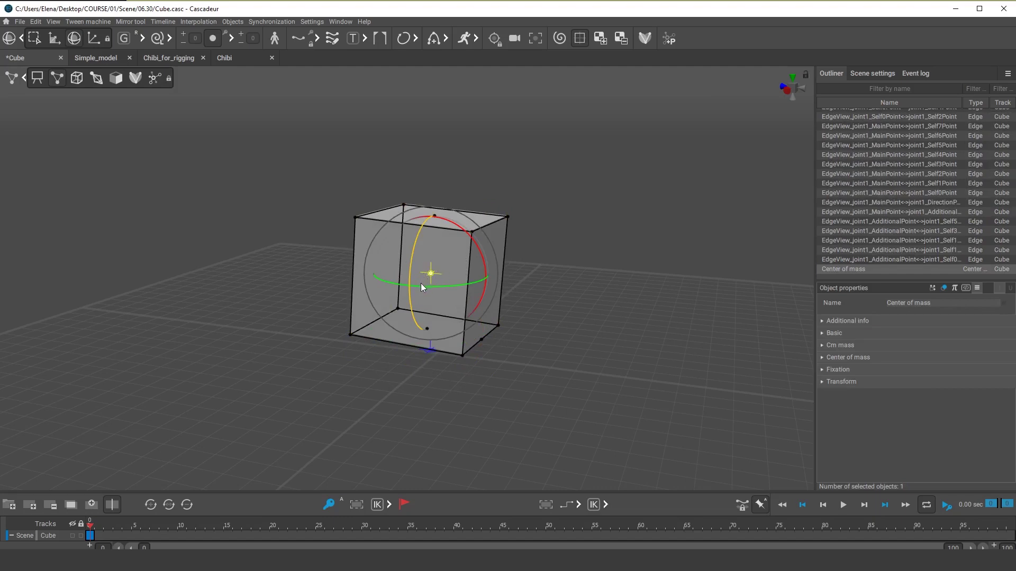
Tilt the cube around its center of mass and save the scene as Cube.casc.
drag(421, 286, 466, 331)
key(w)
key(e)
mouse_move(468, 366)
mouse_down()
mouse_move(467, 351)
mouse_move(460, 365)
mouse_move(493, 360)
mouse_move(444, 355)
mouse_move(494, 350)
mouse_move(440, 367)
mouse_move(465, 340)
mouse_move(484, 378)
mouse_move(455, 354)
mouse_move(463, 350)
mouse_up()
click(554, 366)
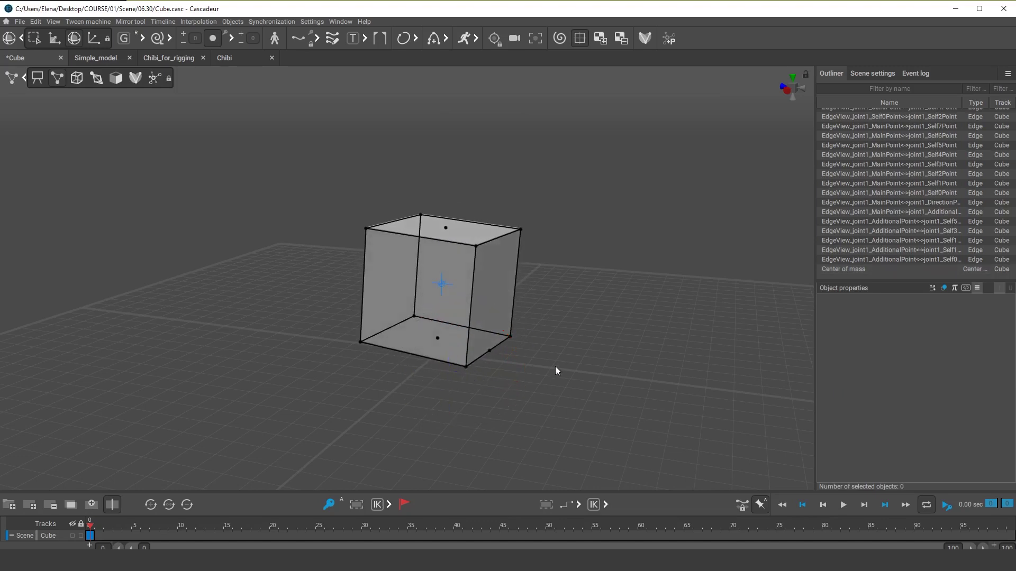
key(ctrl+s)
Show the global/local axis options, select all the cube's points, and tilt it about its base.
click(142, 40)
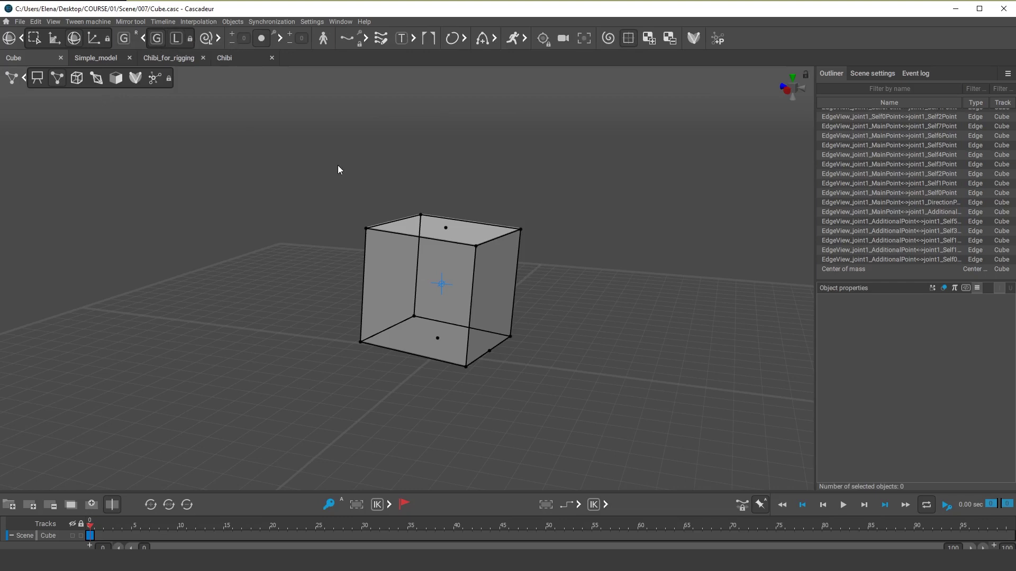
drag(338, 165, 544, 402)
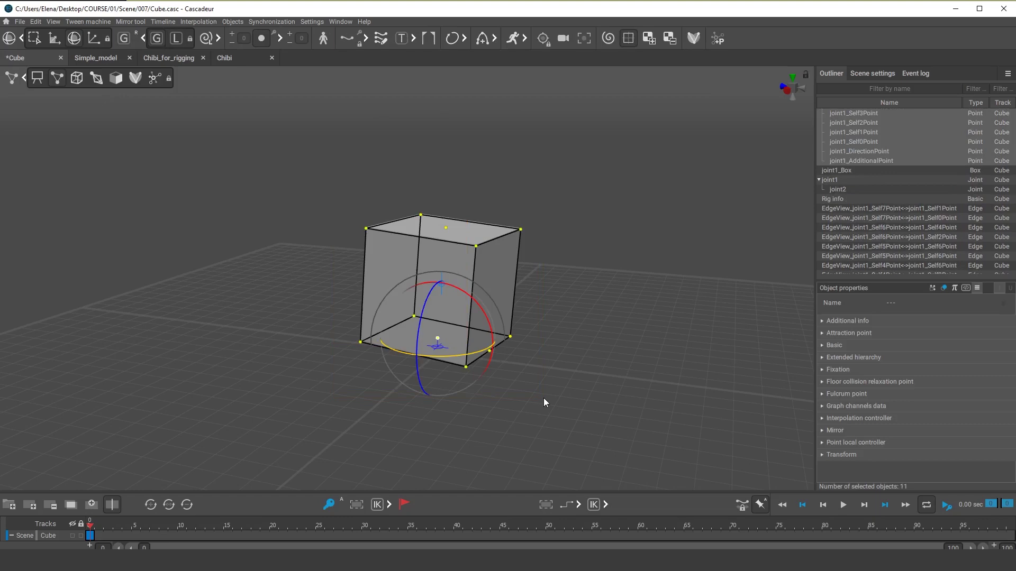
key(w)
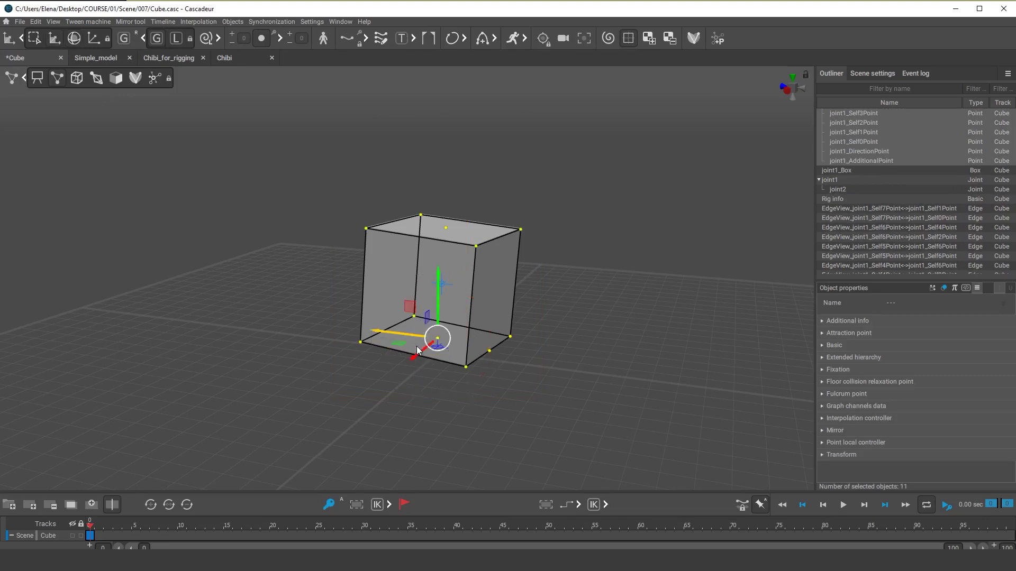
right_drag(538, 342, 530, 403)
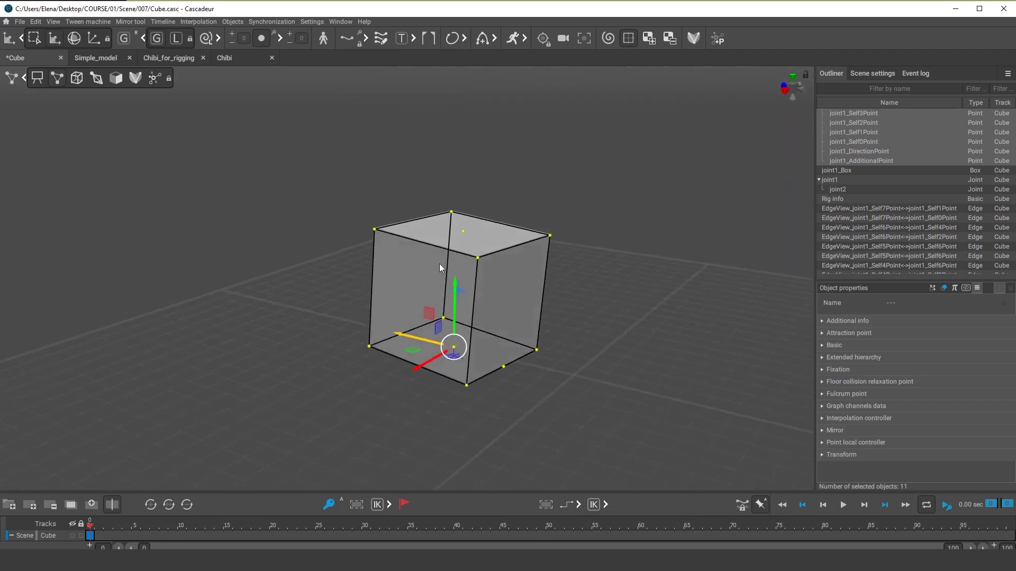
drag(439, 264, 486, 333)
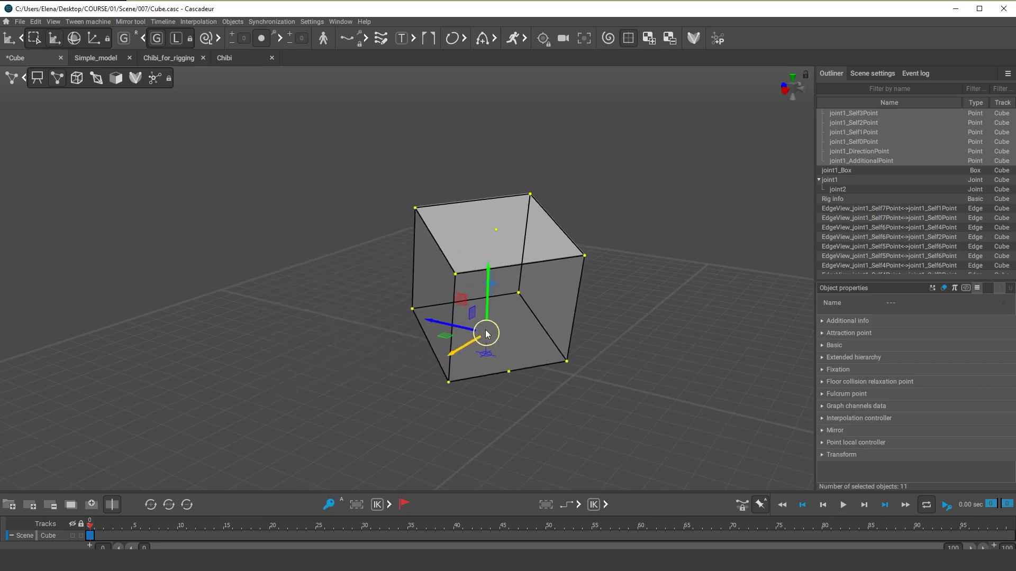
Switch the manipulator to Local mode, move the cube along its tilted axis, then deselect it.
click(176, 38)
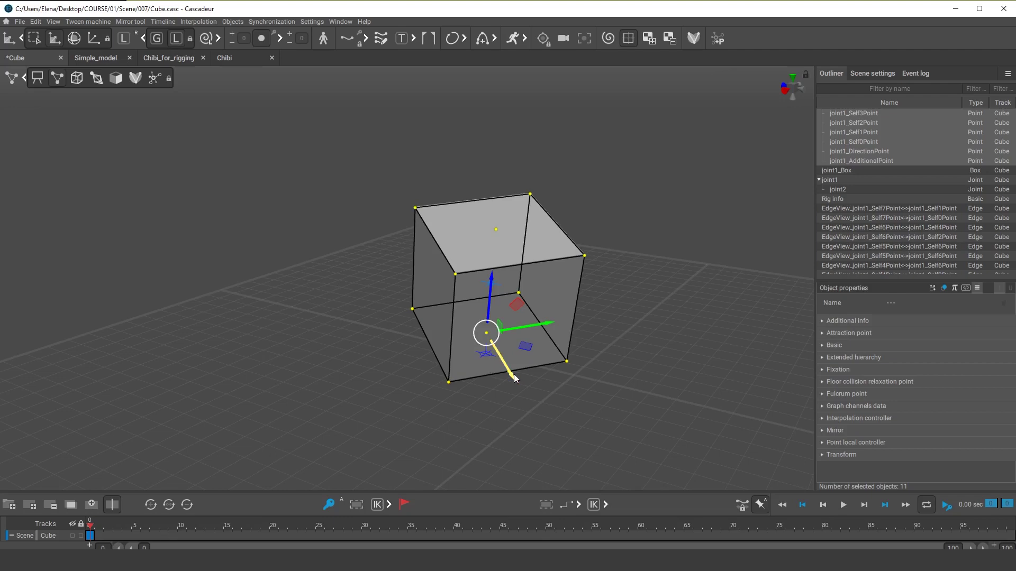
drag(513, 373, 532, 349)
key(e)
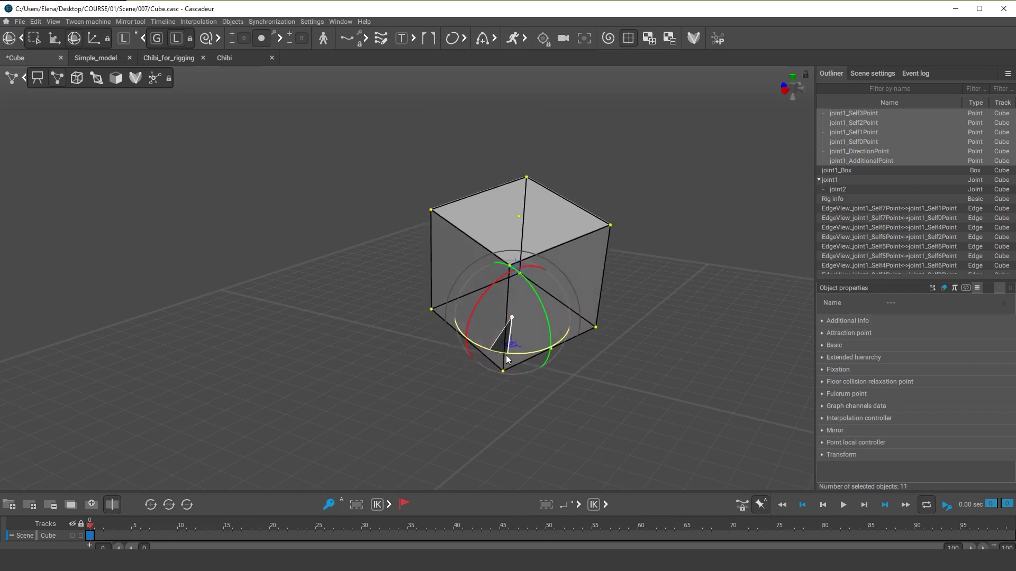
click(580, 386)
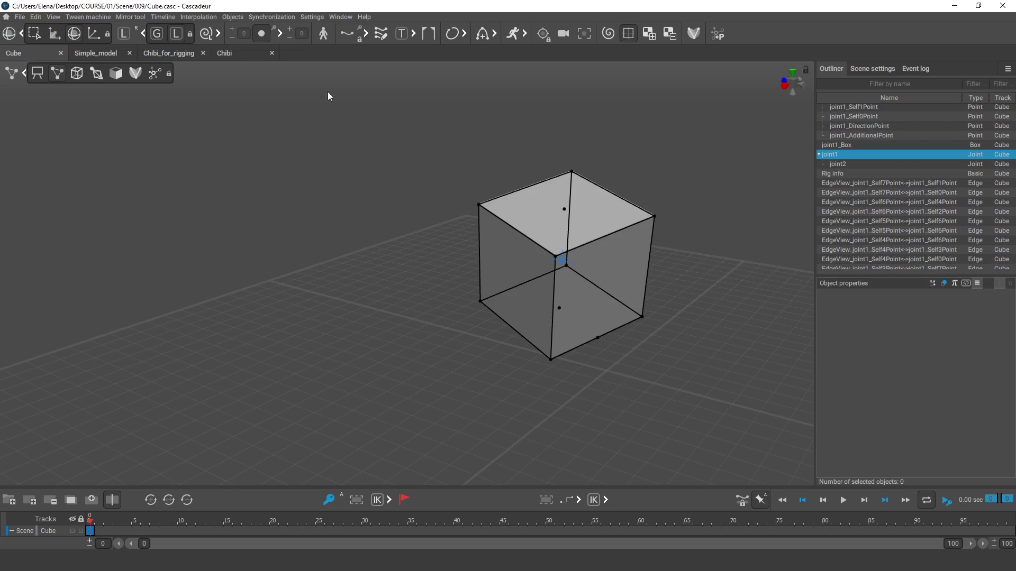
Use File > Save as to save a copy of the scene named Cube_01.casc.
click(21, 17)
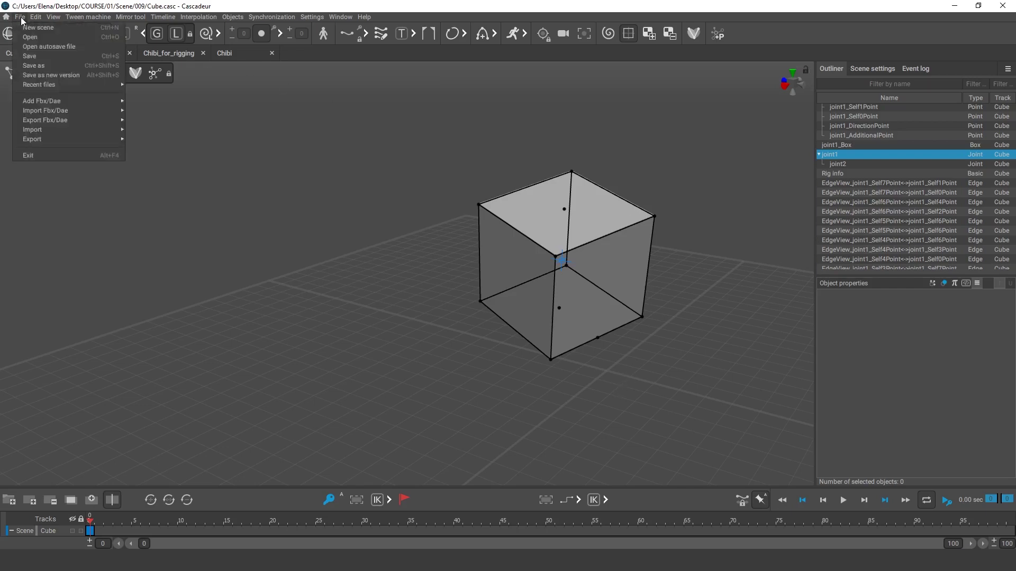
click(29, 65)
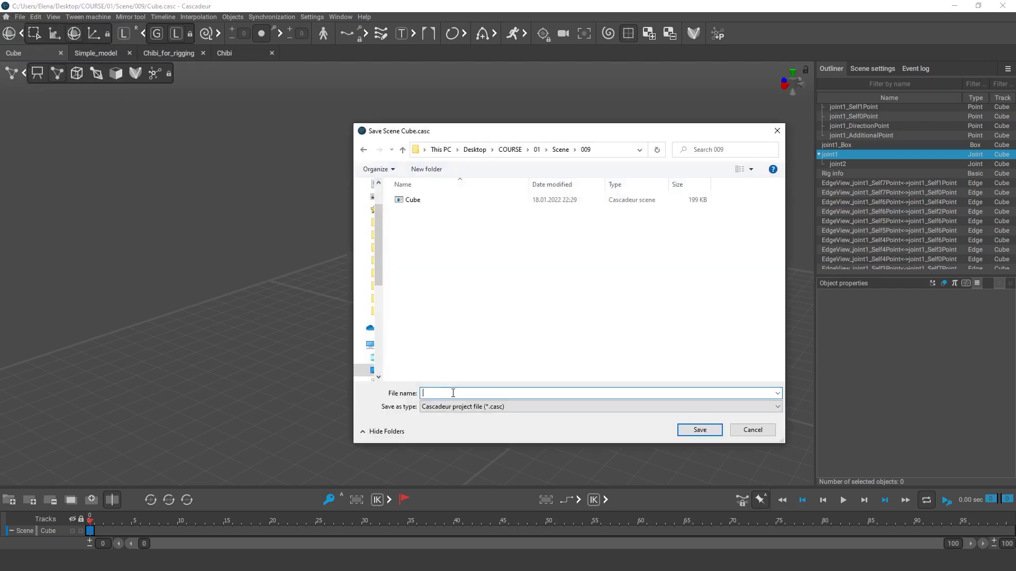
text(Cube)
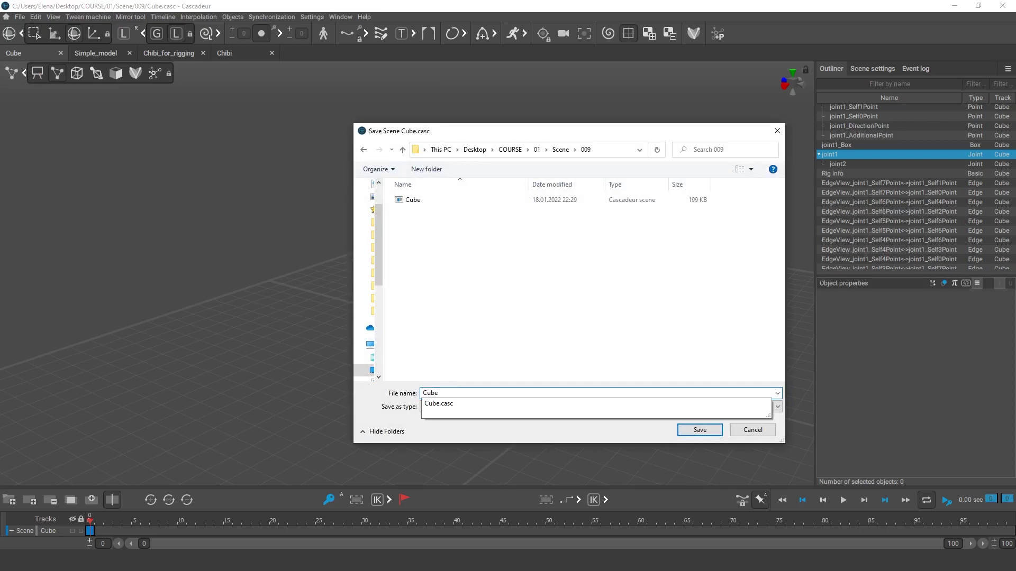
text(_01)
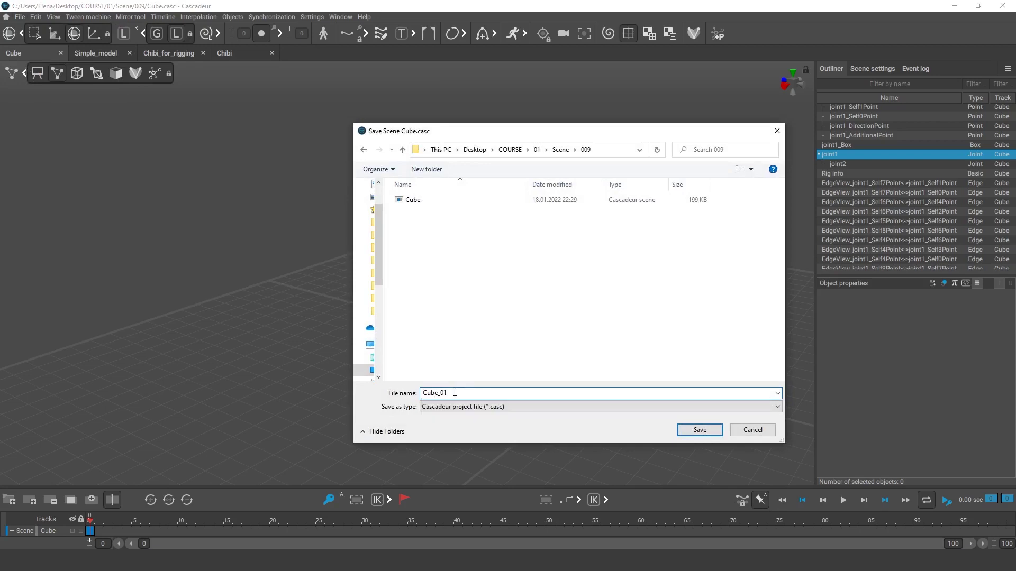
click(696, 429)
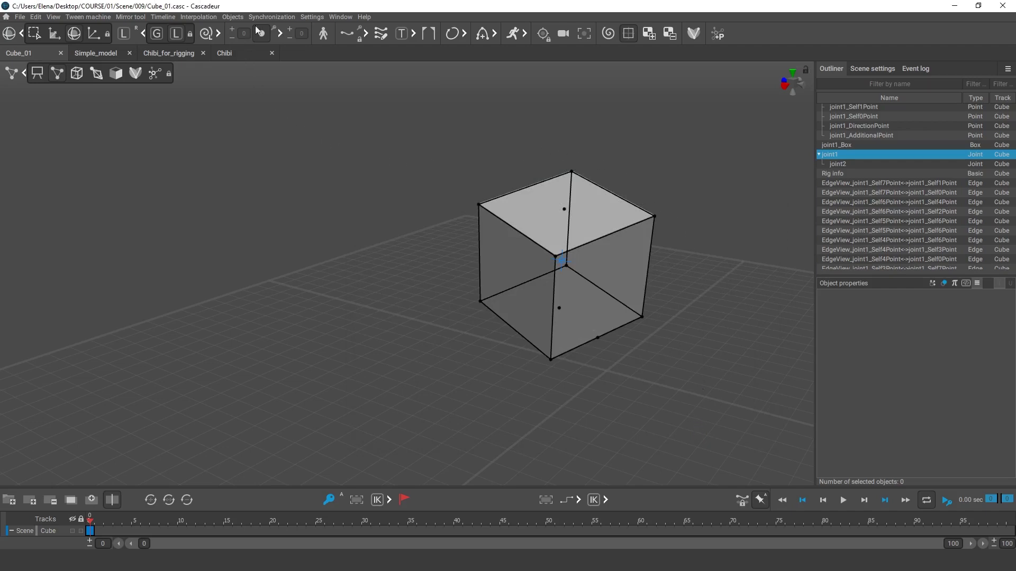
click(311, 17)
click(314, 25)
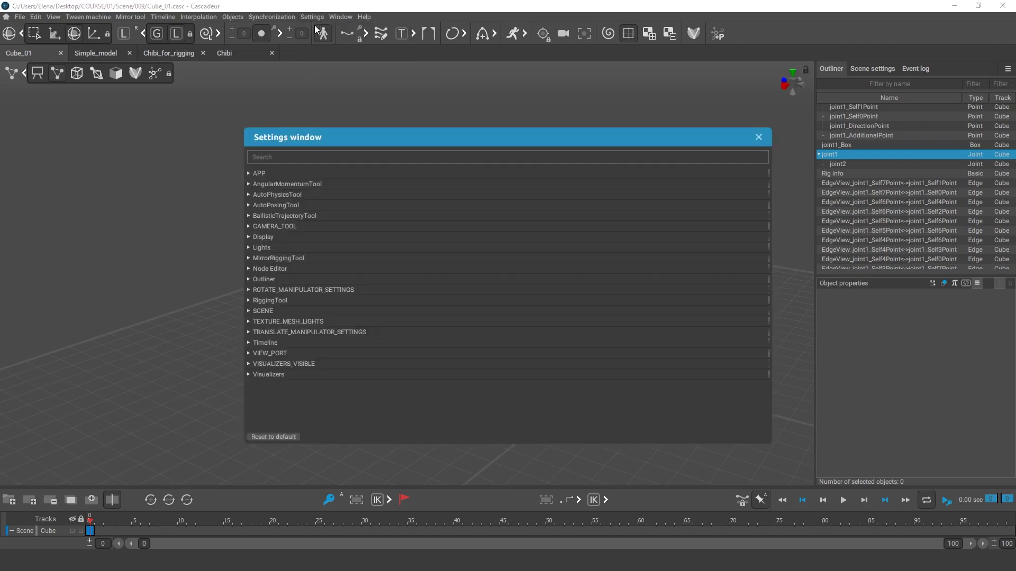
click(262, 173)
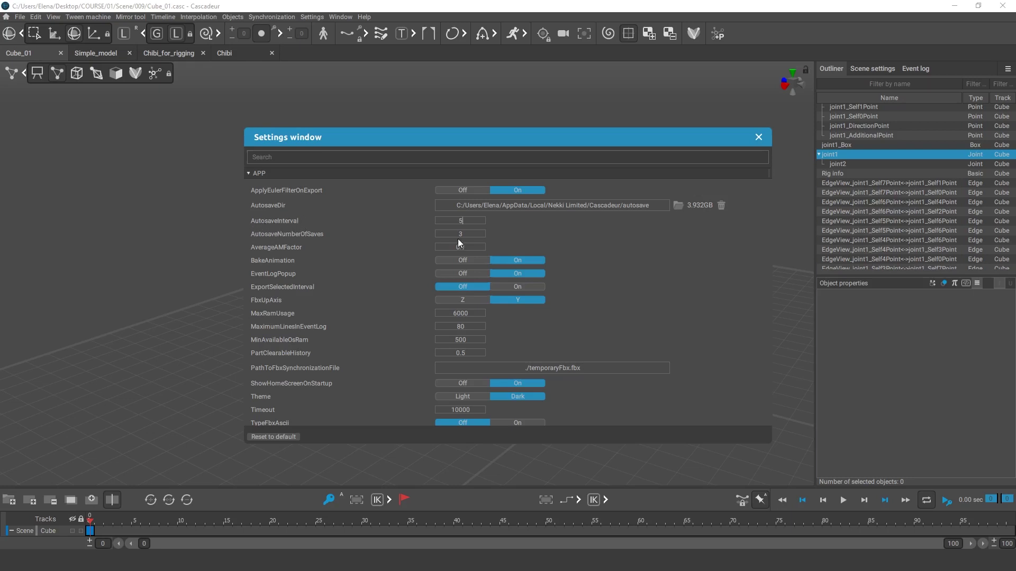
click(758, 137)
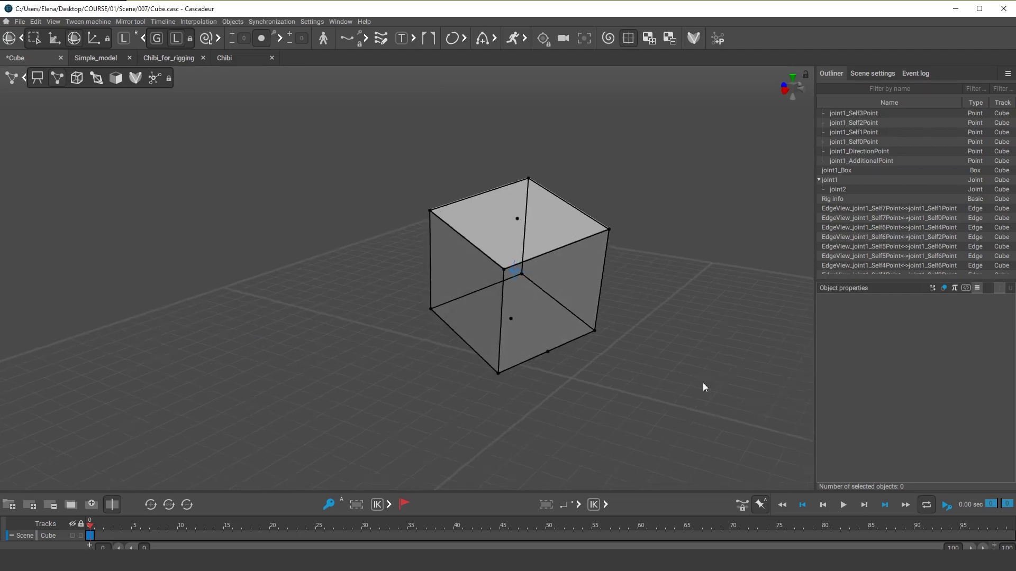
Select all of the cube's points, rotate the cube, and clear the selection.
right_drag(702, 382, 610, 366)
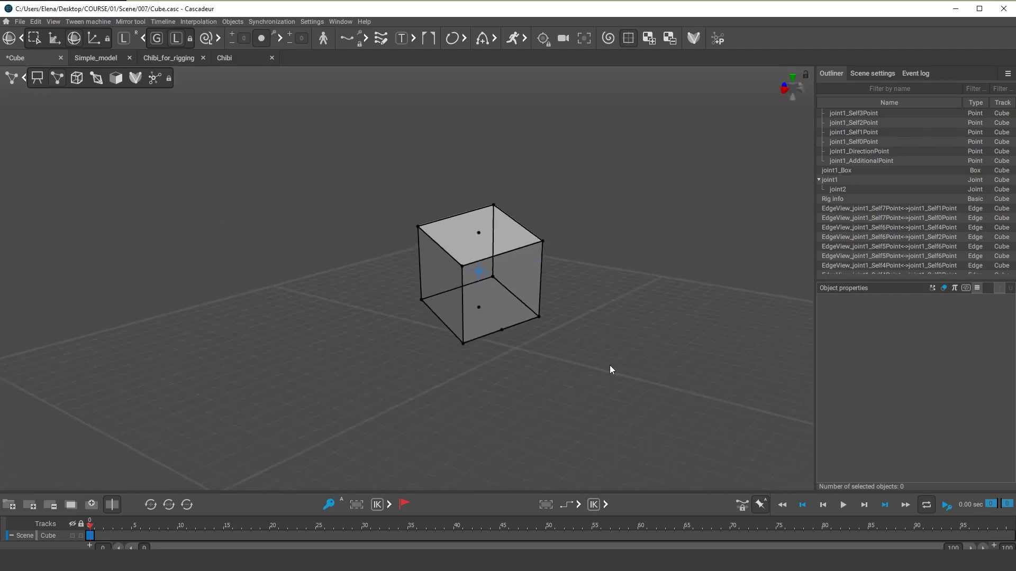
click(458, 253)
drag(462, 304, 561, 300)
click(630, 316)
Reselect the cube, turn it to a new tilt, and switch the manipulator to Global axes.
click(482, 297)
key(w)
key(e)
drag(492, 299, 513, 313)
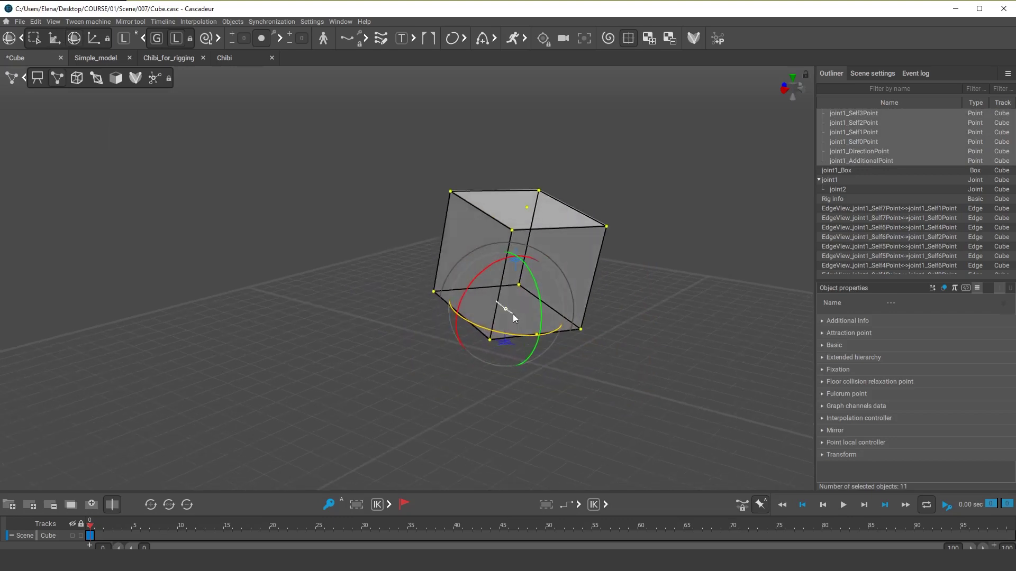
key(grave)
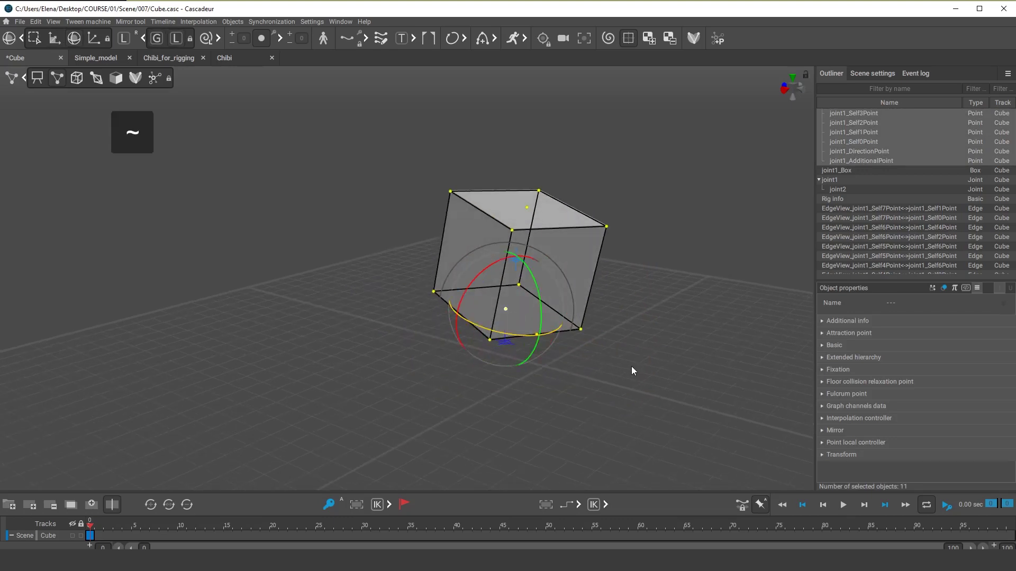